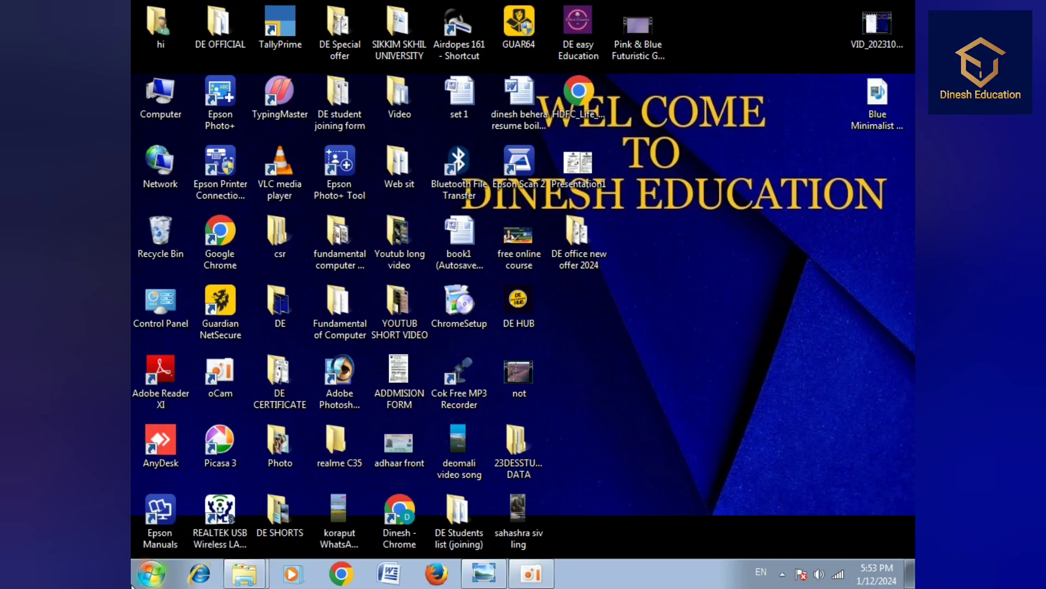
Launch Microsoft Office PowerPoint 2007 from the Start menu to get a blank Presentation1.
{"action": "left_click", "coordinate": [151, 574]}
{"action": "left_click", "coordinate": [245, 131]}
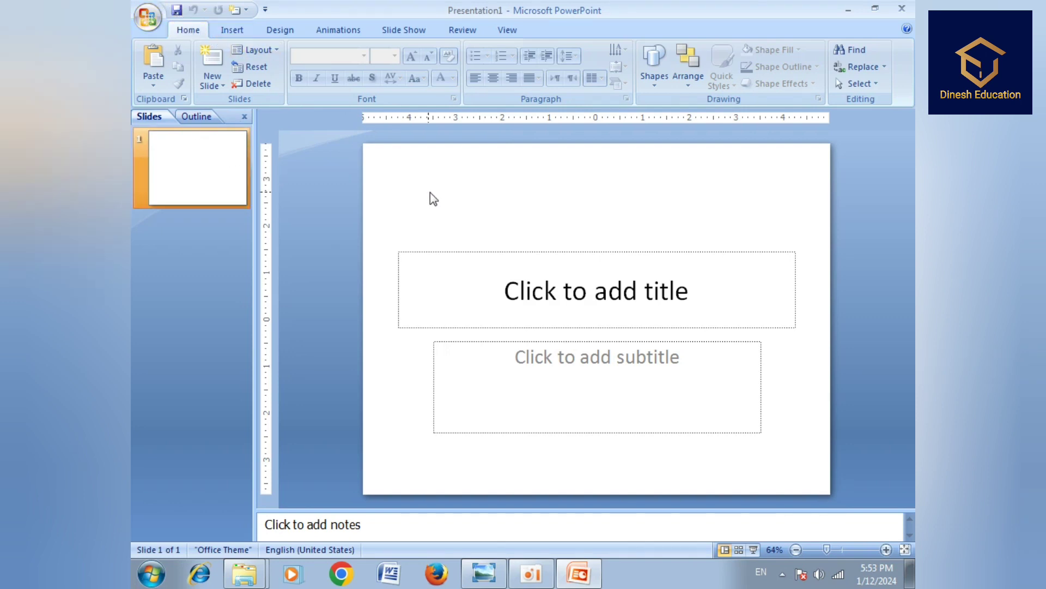
Select the title placeholder on slide 1 after a few false starts.
{"action": "left_click", "coordinate": [462, 264]}
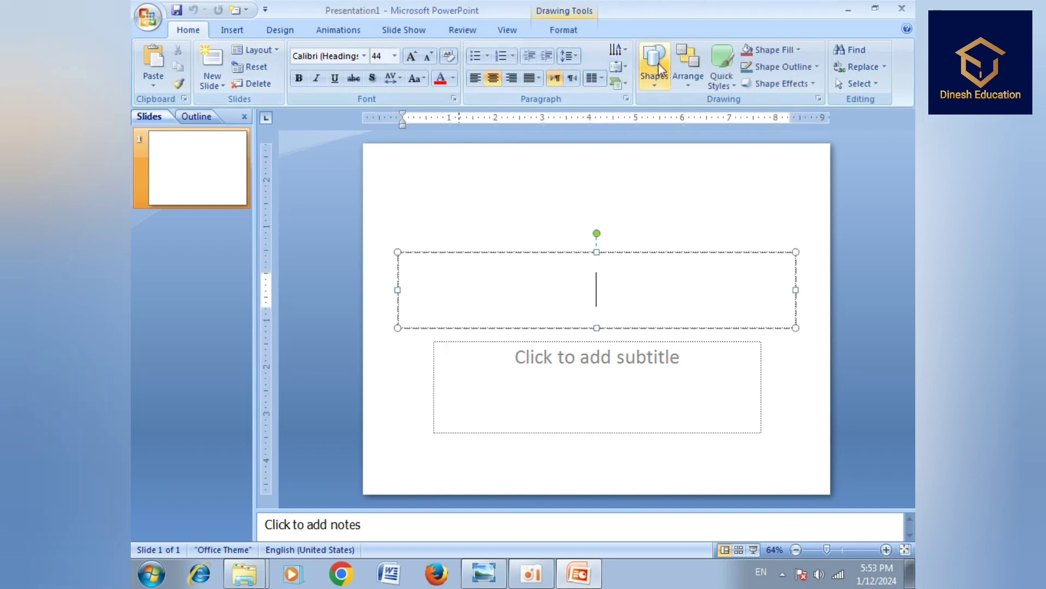
{"action": "left_click", "coordinate": [233, 30]}
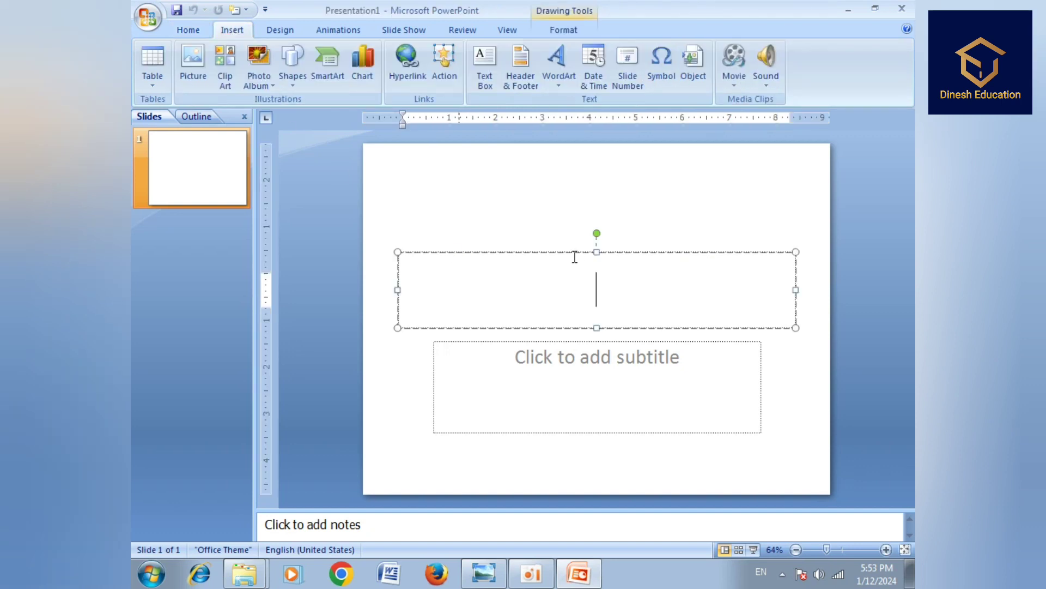
{"action": "right_click", "coordinate": [570, 250]}
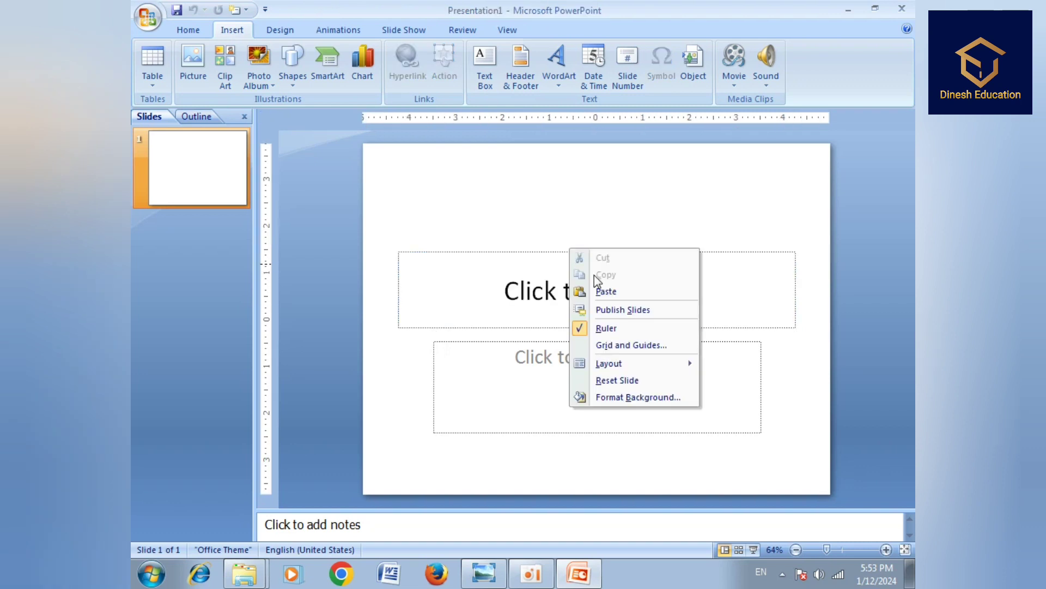
{"action": "left_click", "coordinate": [533, 255]}
{"action": "left_click", "coordinate": [533, 255]}
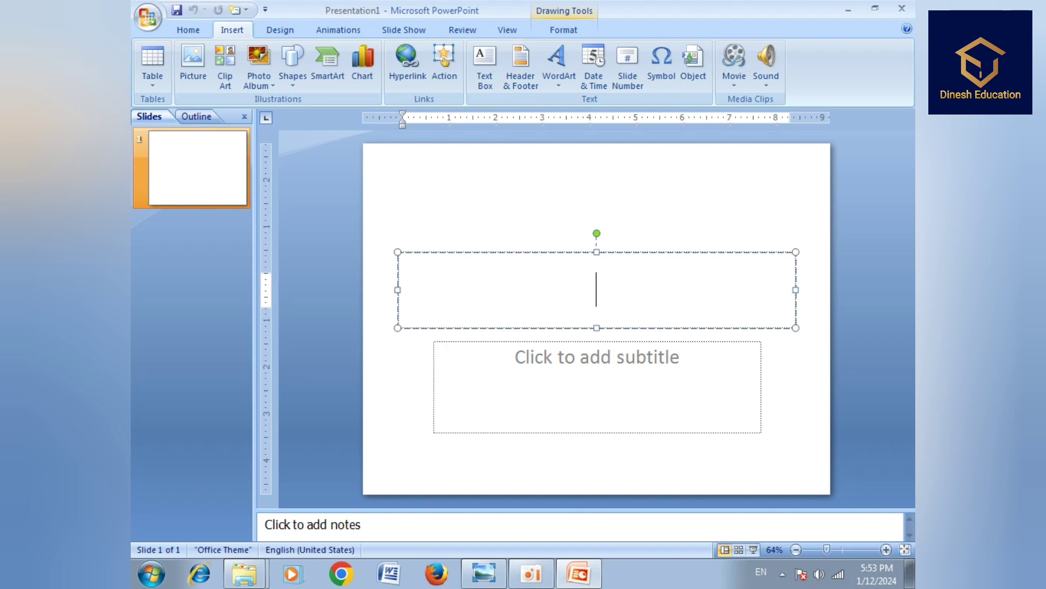
{"action": "key", "text": "Escape"}
{"action": "key", "text": "Escape"}
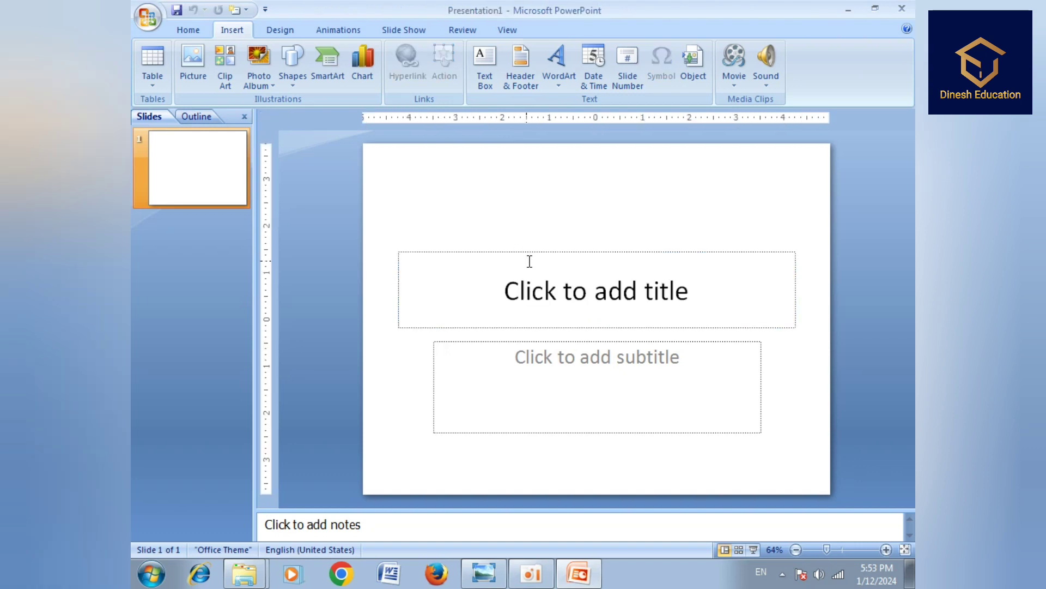
{"action": "double_click", "coordinate": [532, 254]}
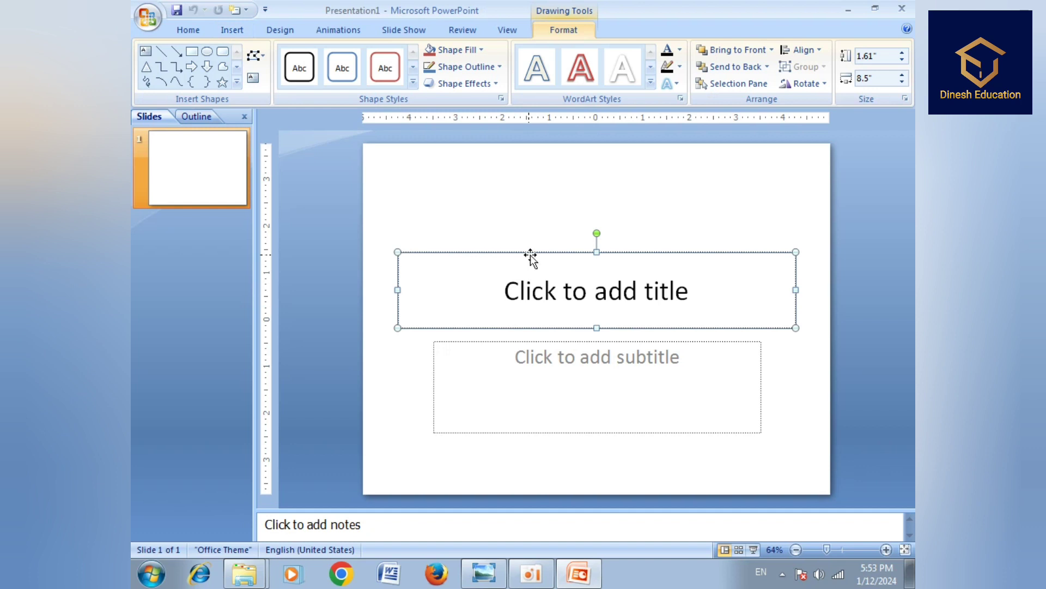
{"action": "right_click", "coordinate": [530, 252]}
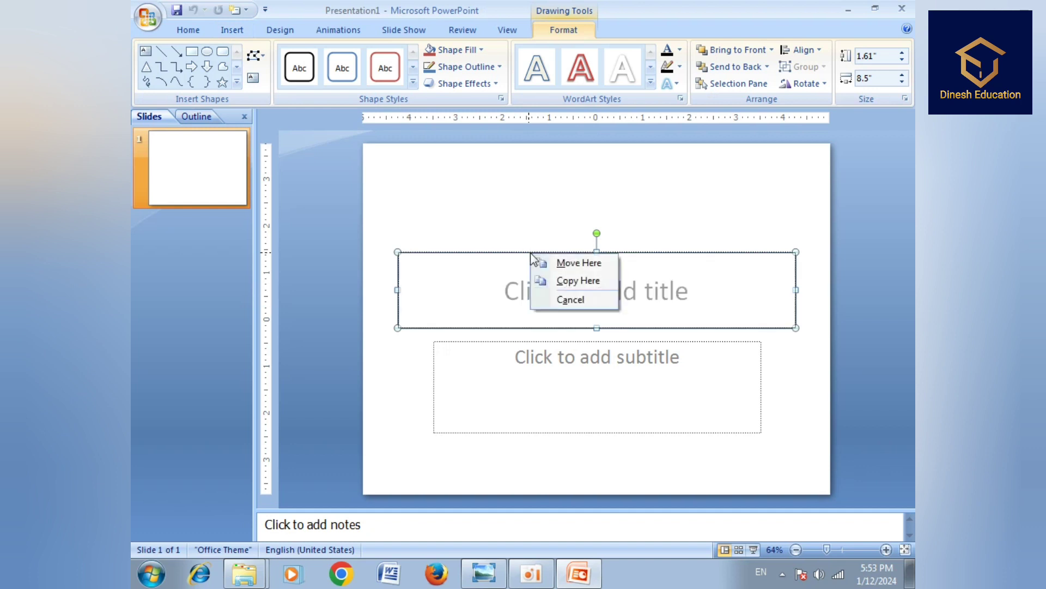
{"action": "left_click", "coordinate": [568, 263]}
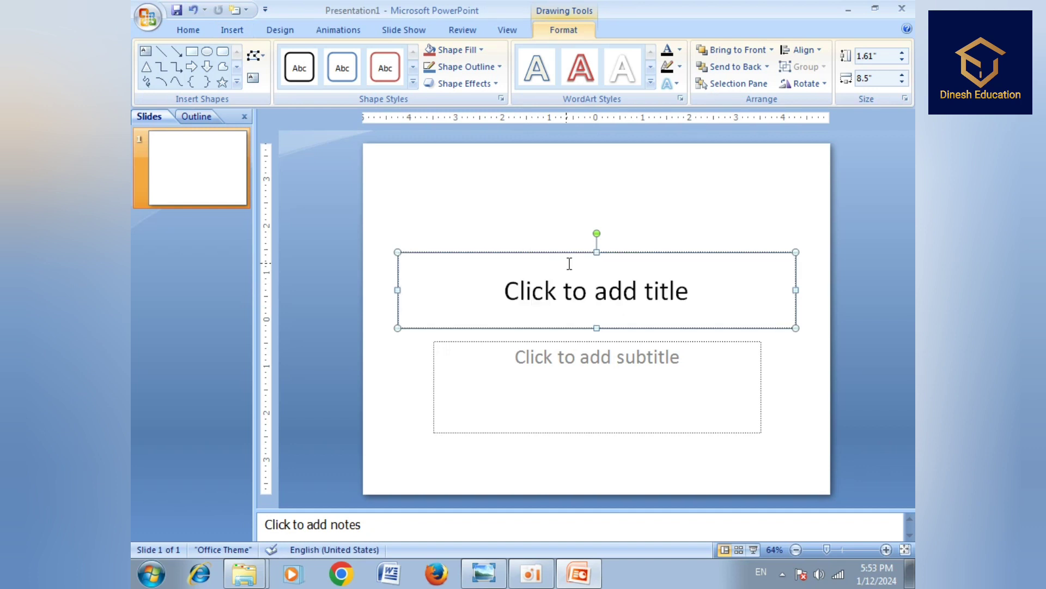
Cut the subtitle placeholder and then the title placeholder, leaving slide 1 blank.
{"action": "left_click", "coordinate": [569, 341]}
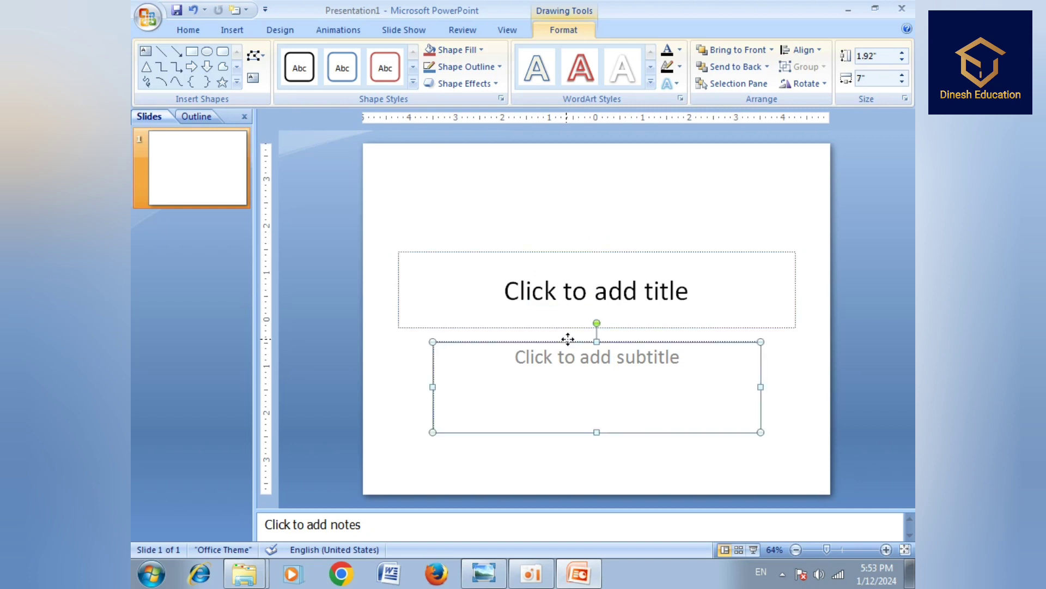
{"action": "right_click", "coordinate": [568, 339]}
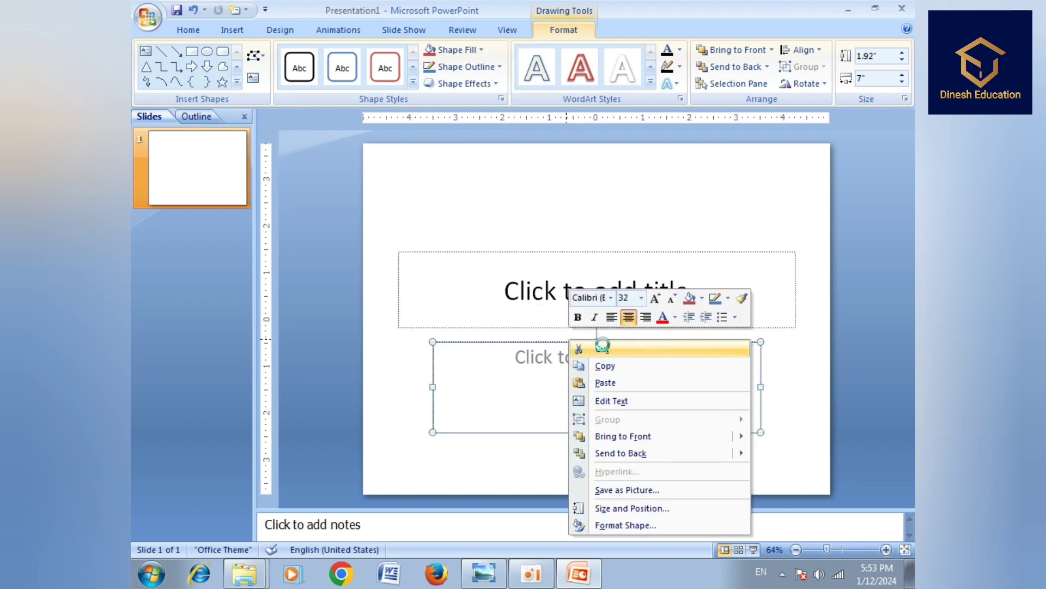
{"action": "left_click", "coordinate": [601, 349]}
{"action": "left_click", "coordinate": [574, 328]}
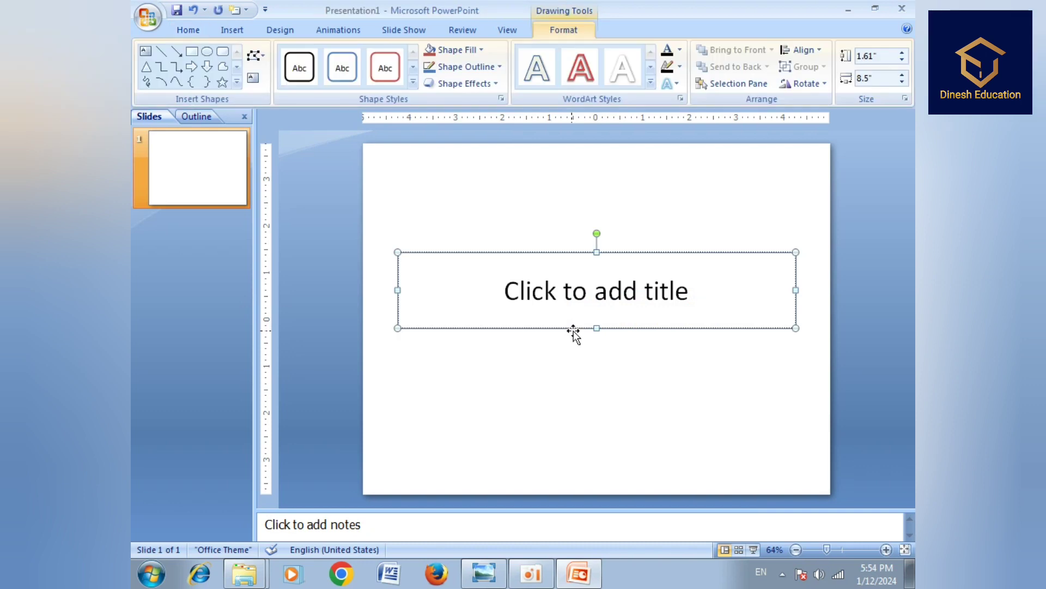
{"action": "right_click", "coordinate": [573, 330]}
{"action": "left_click", "coordinate": [603, 342]}
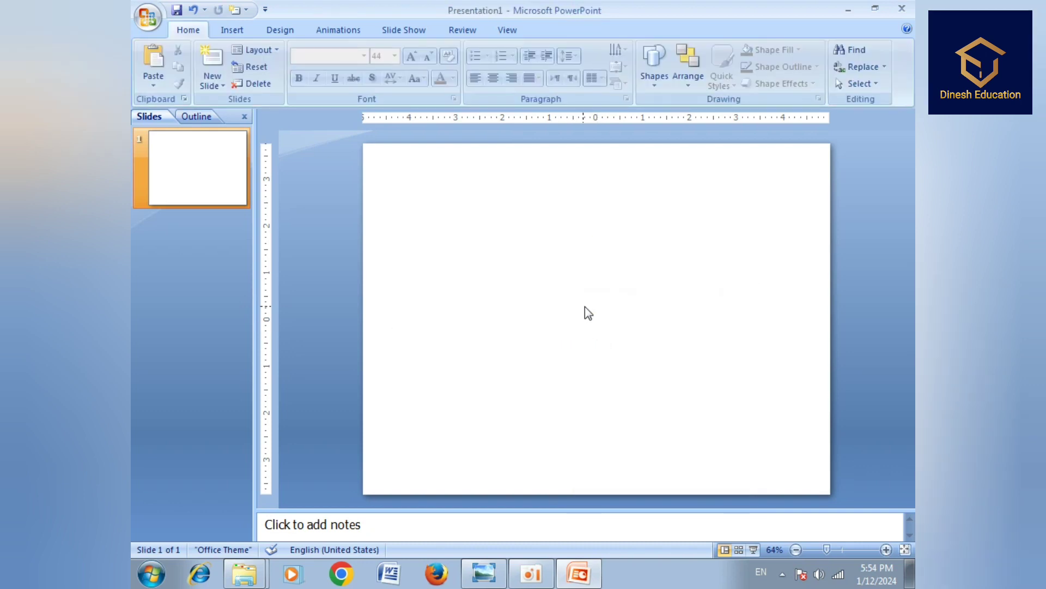
{"action": "left_click", "coordinate": [229, 28]}
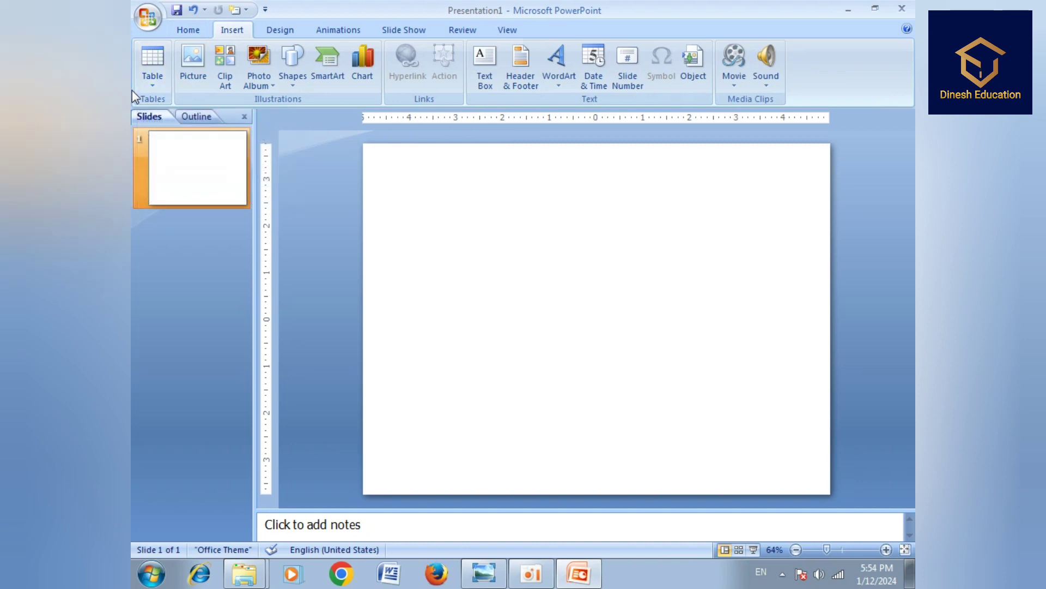
{"action": "left_click", "coordinate": [158, 85]}
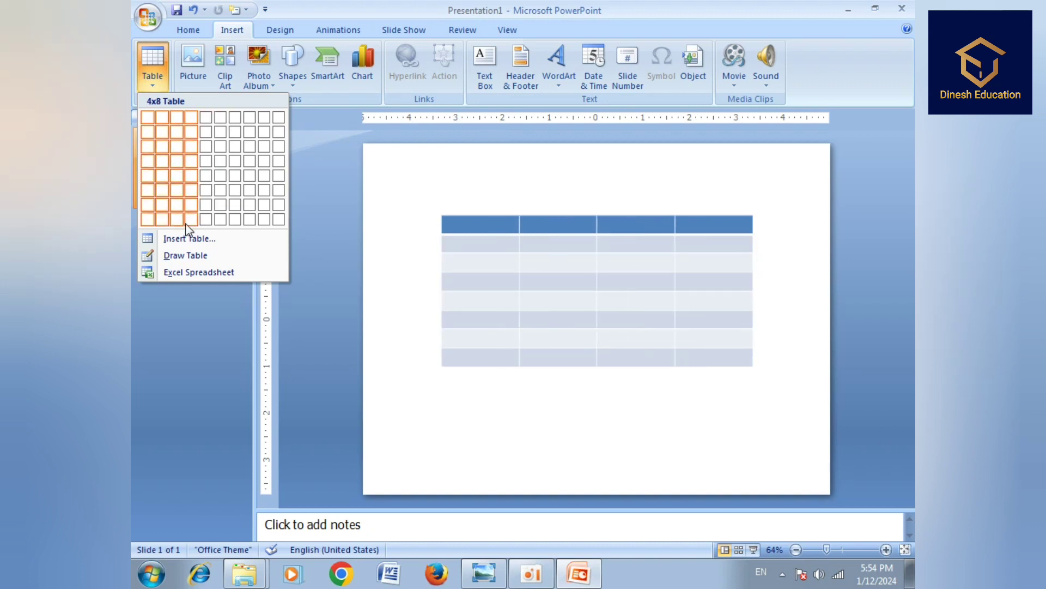
{"action": "left_click", "coordinate": [162, 221]}
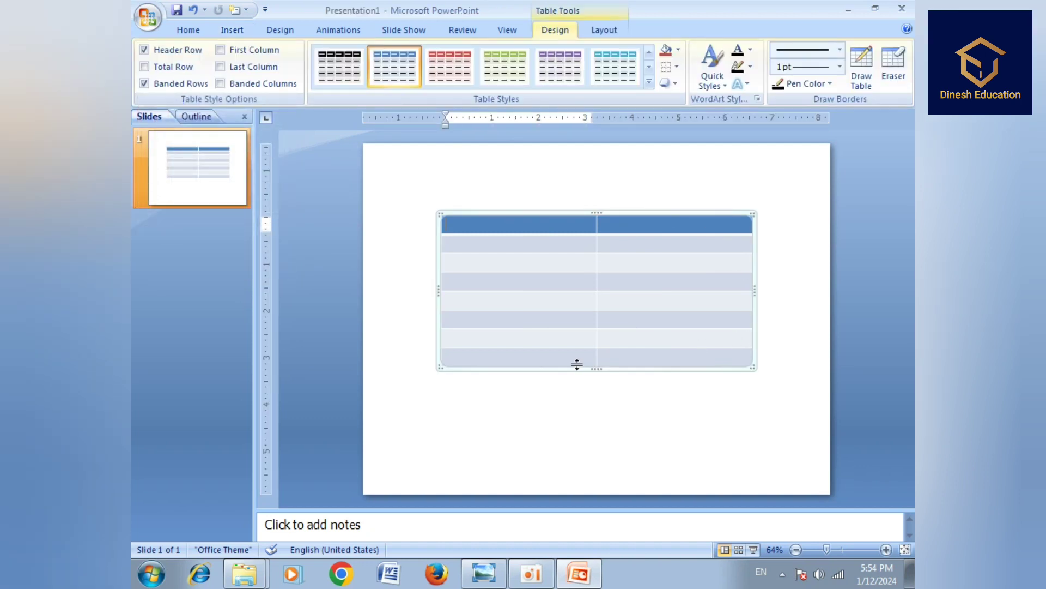
{"action": "left_click", "coordinate": [599, 393]}
{"action": "left_click", "coordinate": [521, 273]}
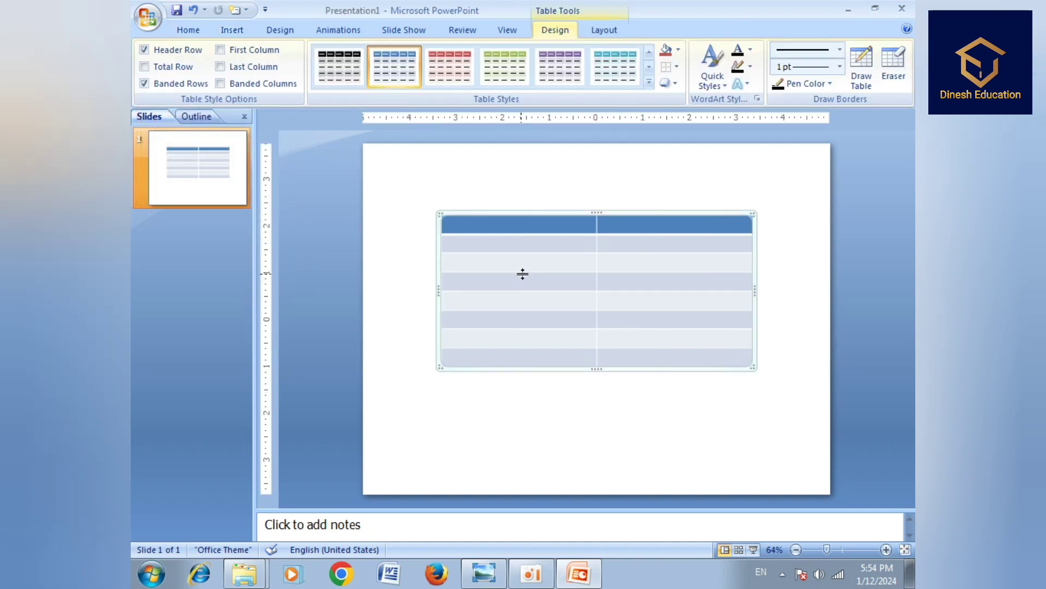
{"action": "right_click", "coordinate": [522, 273]}
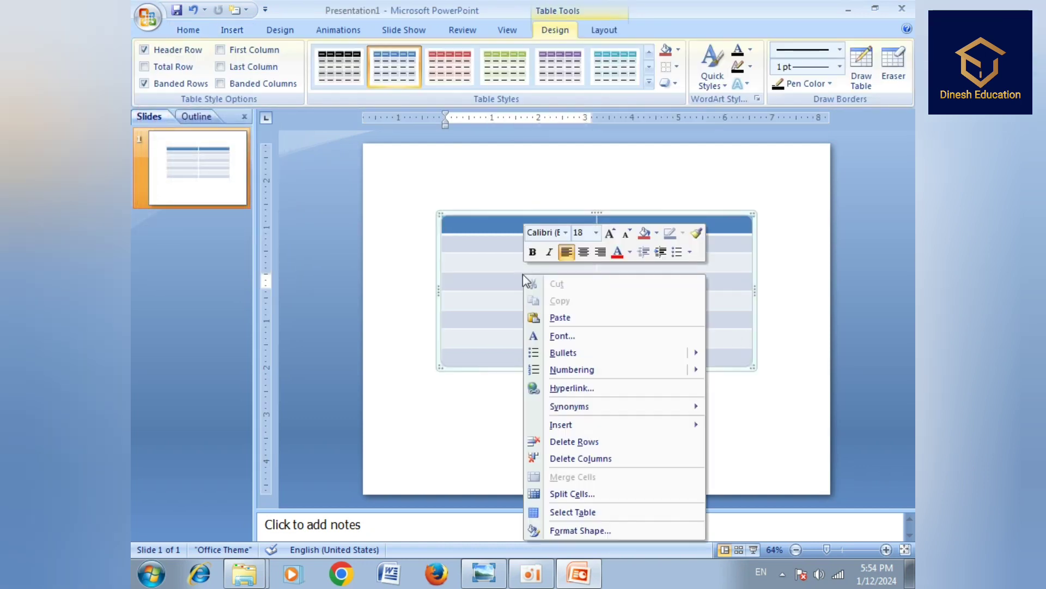
{"action": "left_click", "coordinate": [593, 441]}
{"action": "left_click", "coordinate": [589, 304]}
{"action": "right_click", "coordinate": [589, 305]}
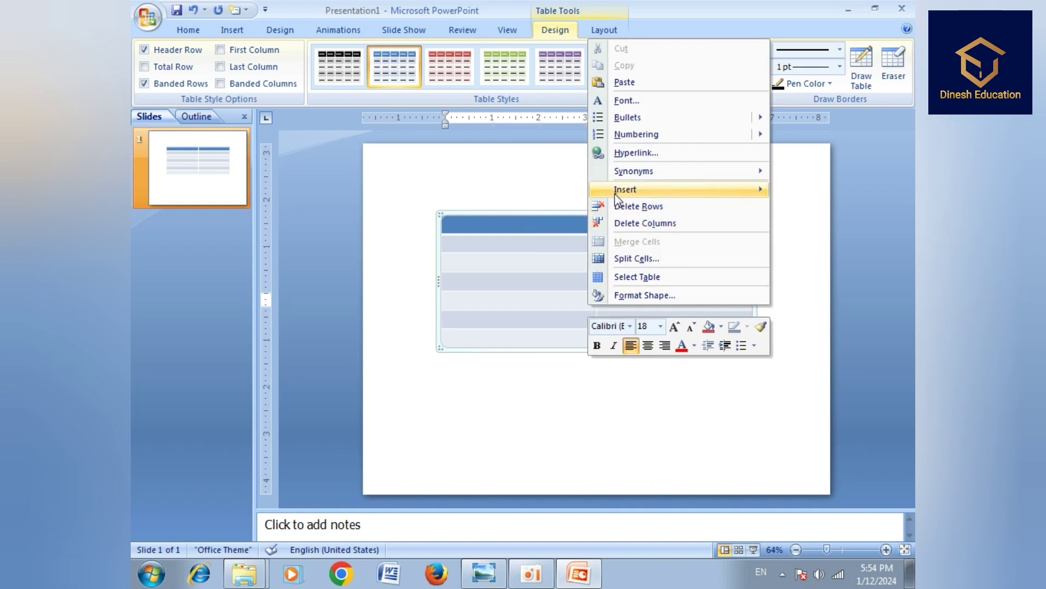
{"action": "mouse_move", "coordinate": [617, 199]}
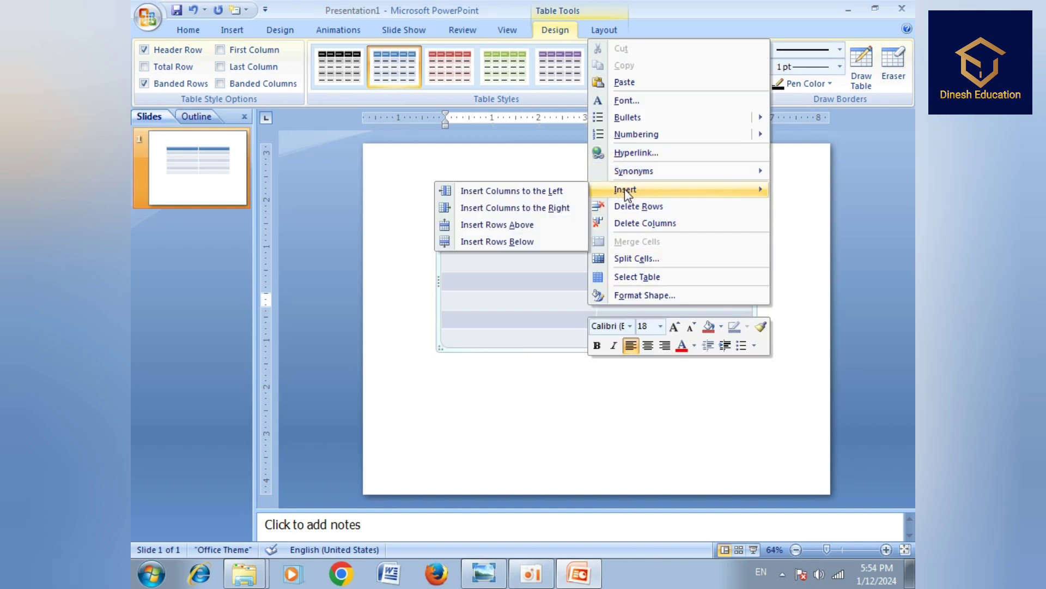
{"action": "left_click", "coordinate": [526, 193]}
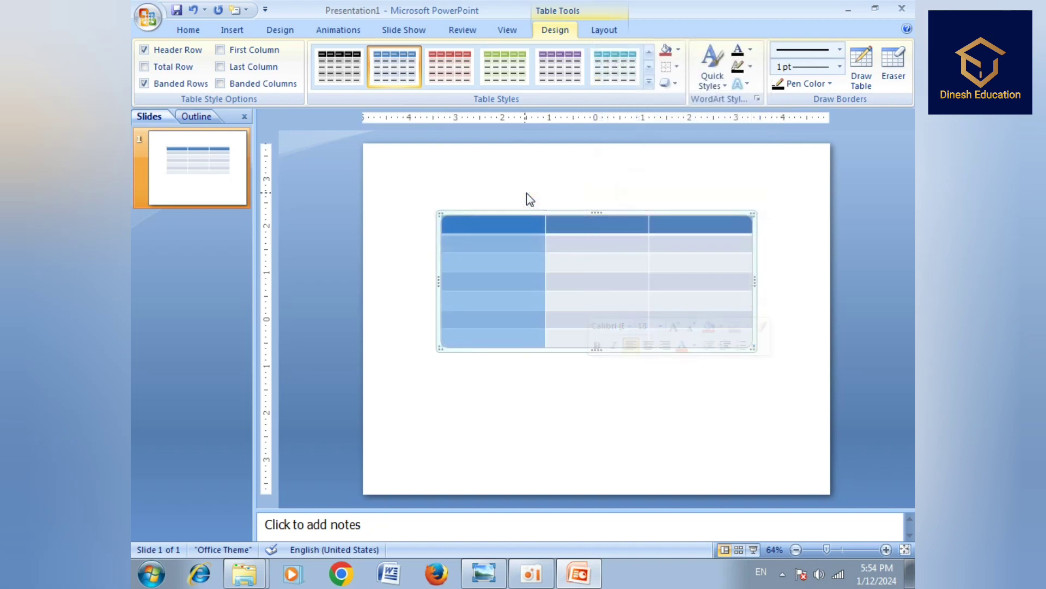
{"action": "right_click", "coordinate": [656, 216]}
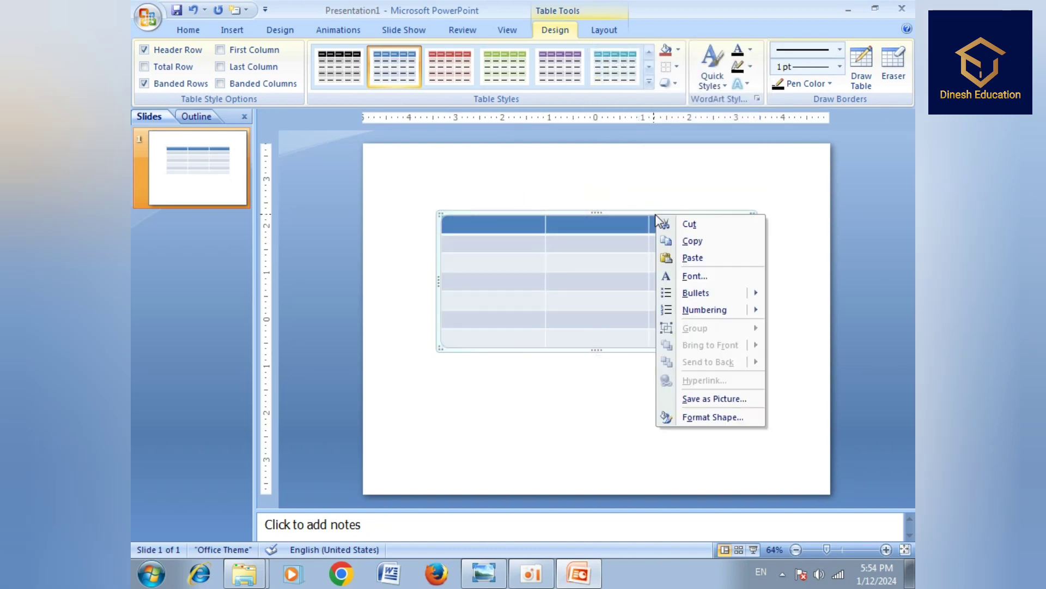
{"action": "left_click", "coordinate": [712, 225]}
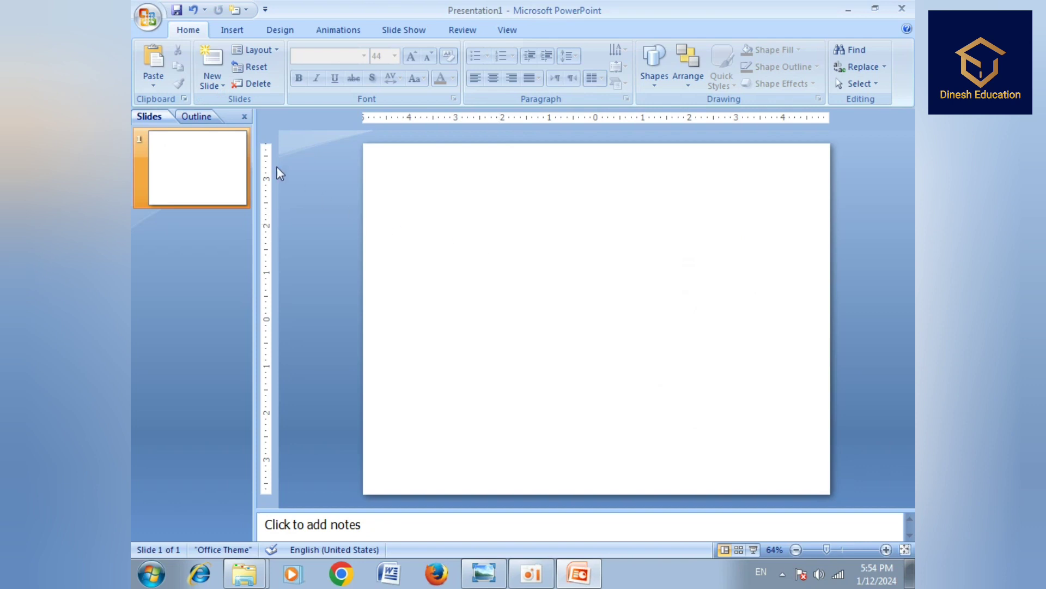
{"action": "left_click", "coordinate": [228, 33]}
Open the Table dropdown on the Insert tab to preview a table grid.
{"action": "left_click", "coordinate": [153, 83]}
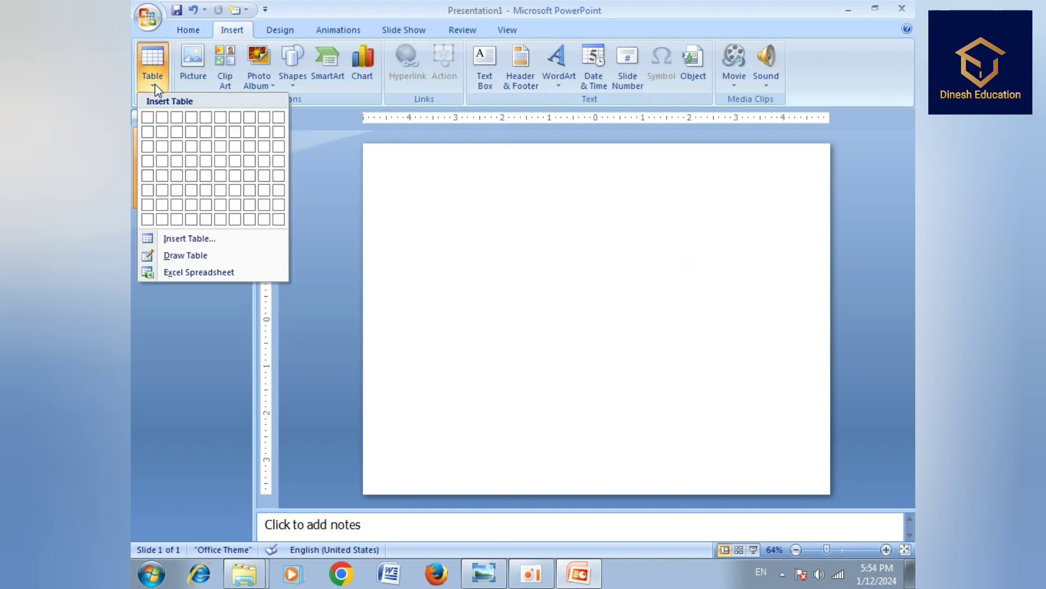
Insert a 10x8 table, delete one column, move it, and add a row below.
{"action": "left_click", "coordinate": [278, 219]}
{"action": "right_click", "coordinate": [554, 289]}
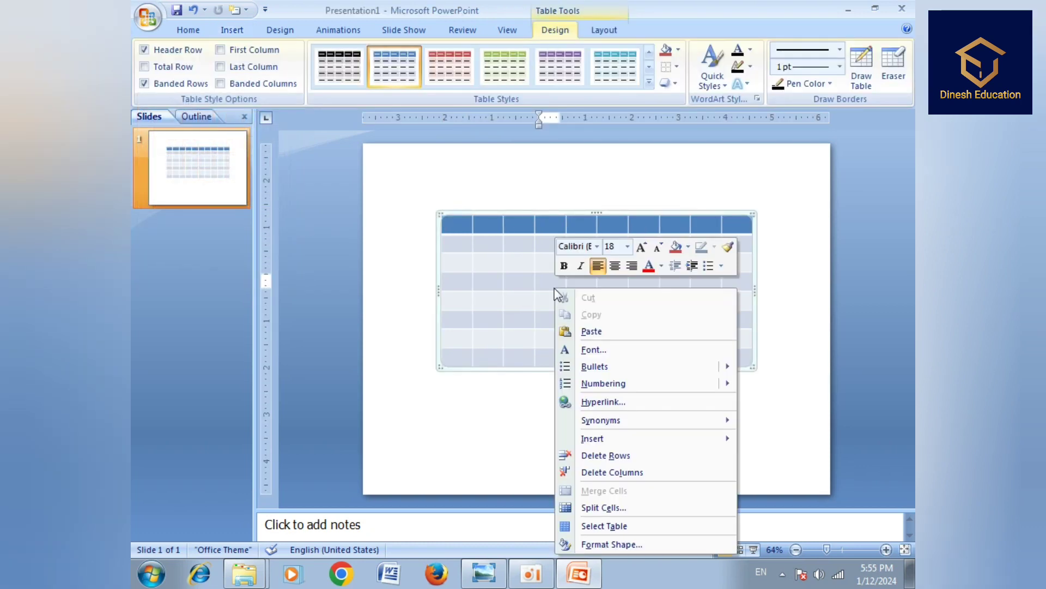
{"action": "left_click", "coordinate": [628, 472]}
{"action": "left_click", "coordinate": [604, 344]}
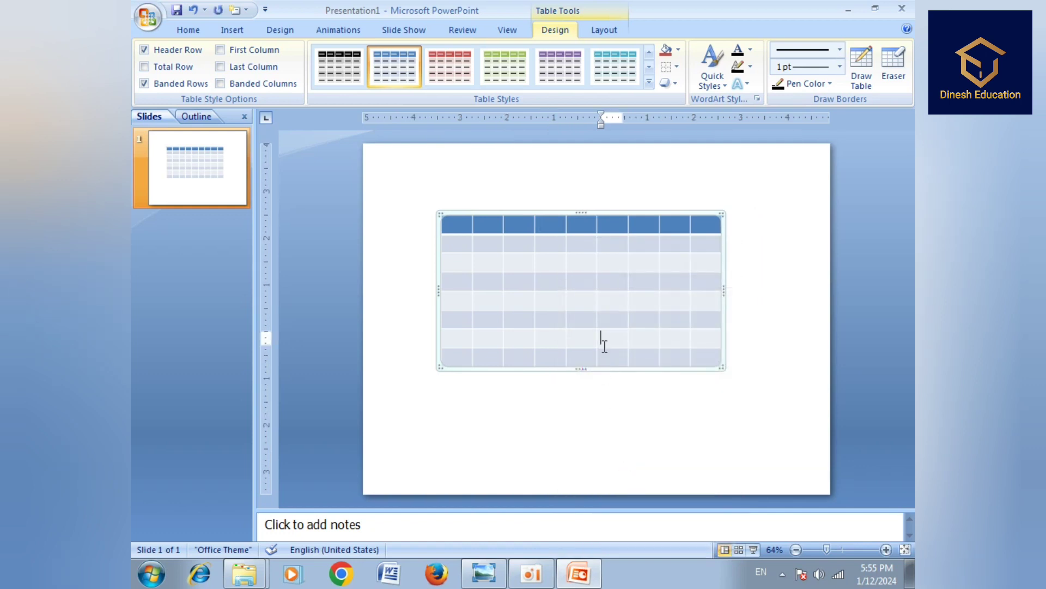
{"action": "left_click_drag", "start_coordinate": [441, 224], "coordinate": [472, 232]}
{"action": "right_click", "coordinate": [616, 279]}
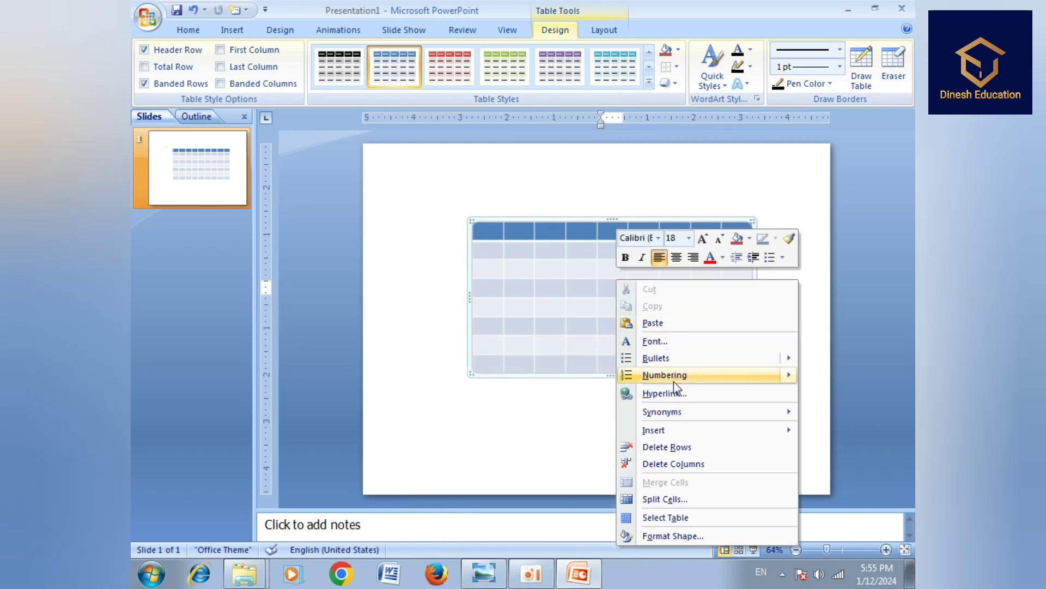
{"action": "mouse_move", "coordinate": [665, 435]}
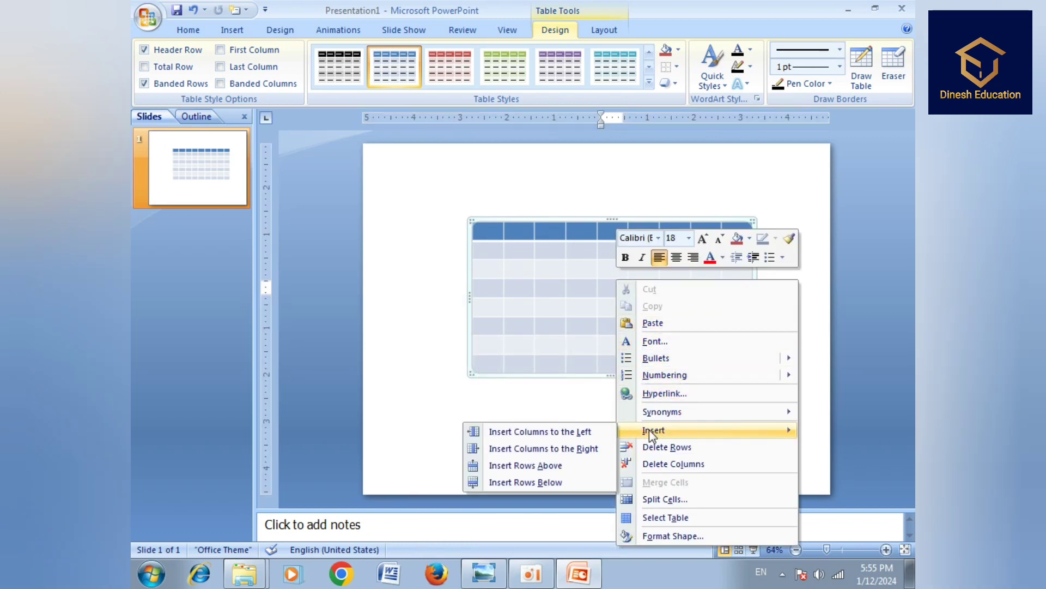
{"action": "left_click", "coordinate": [559, 481]}
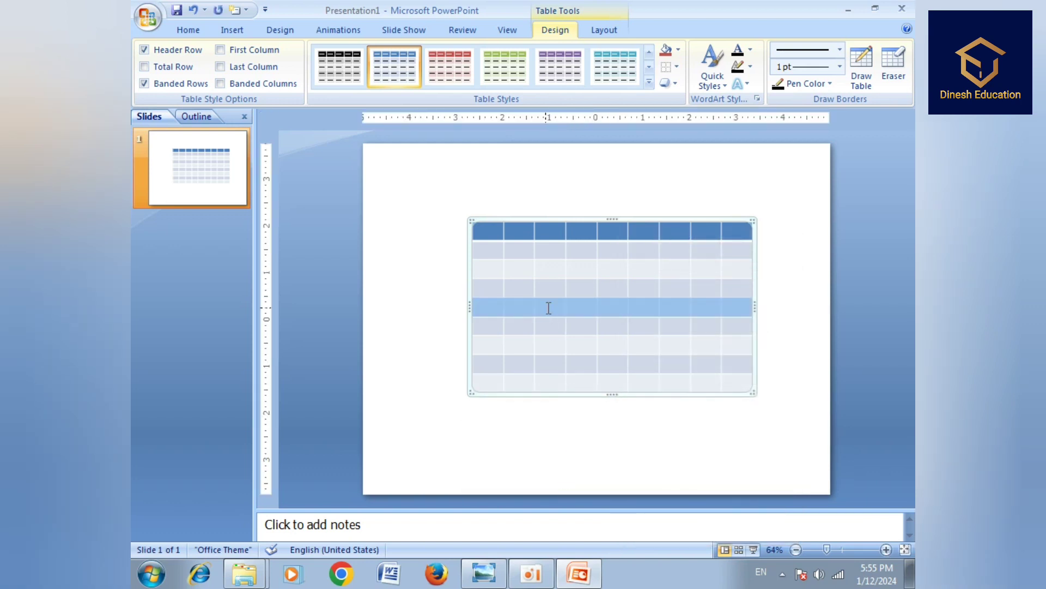
Select the whole table and cut it off the slide.
{"action": "right_click", "coordinate": [504, 272]}
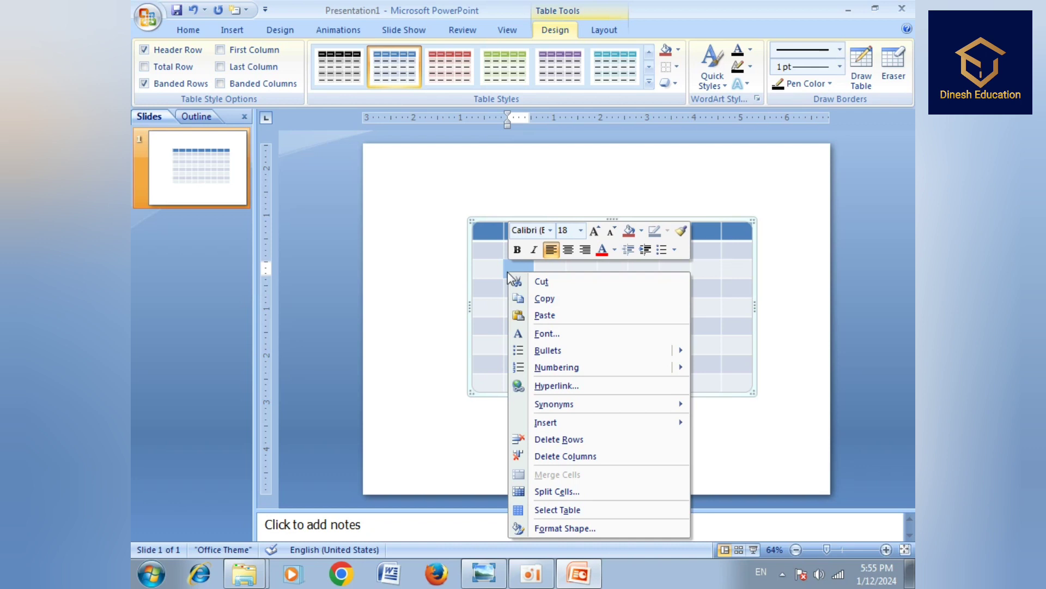
{"action": "left_click", "coordinate": [541, 282]}
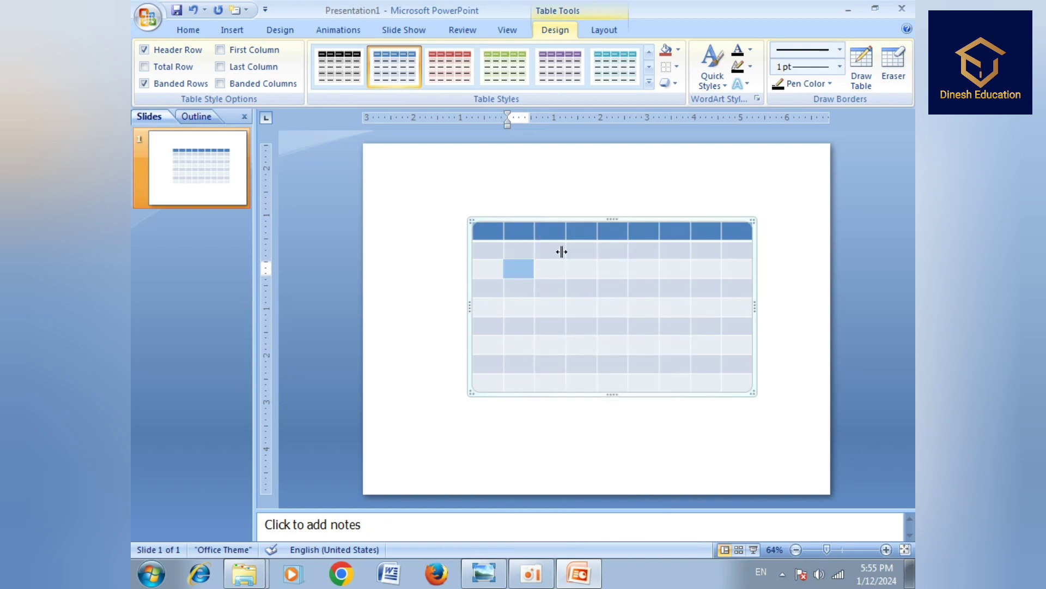
{"action": "right_click", "coordinate": [562, 254]}
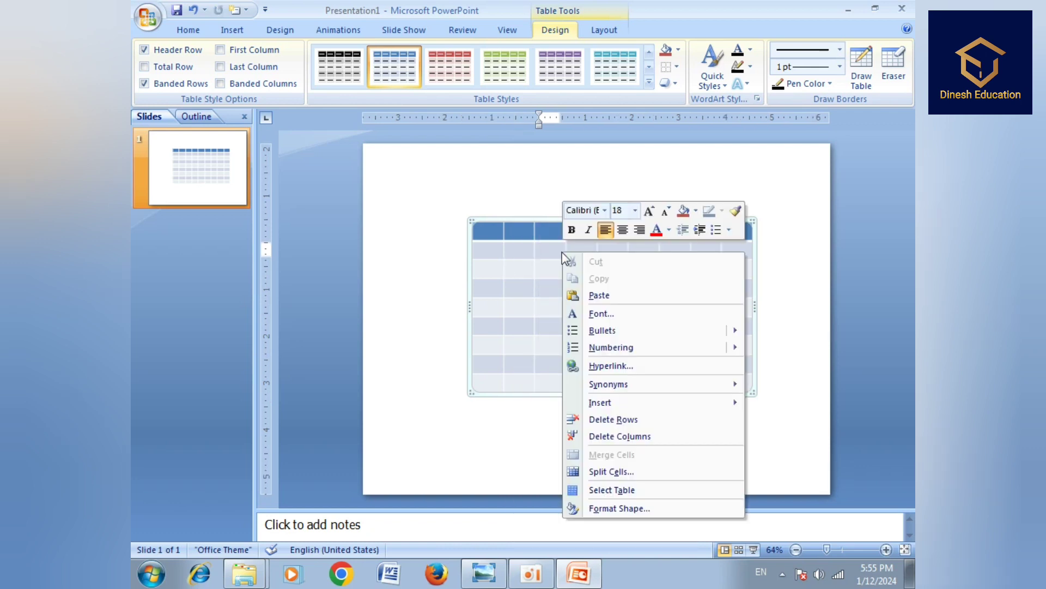
{"action": "left_click", "coordinate": [476, 221]}
{"action": "right_click", "coordinate": [473, 222]}
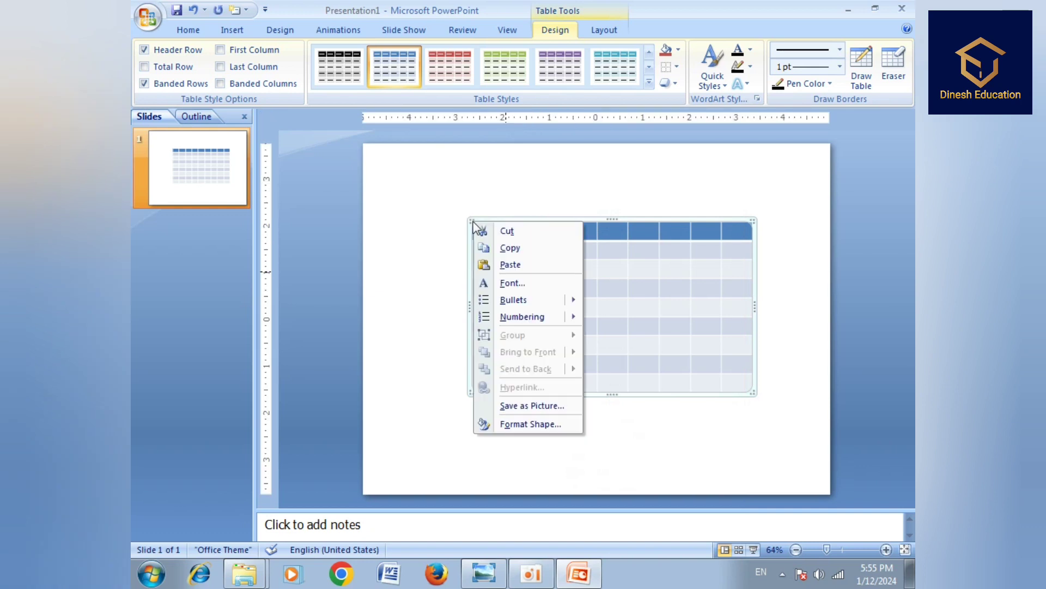
{"action": "left_click", "coordinate": [507, 232]}
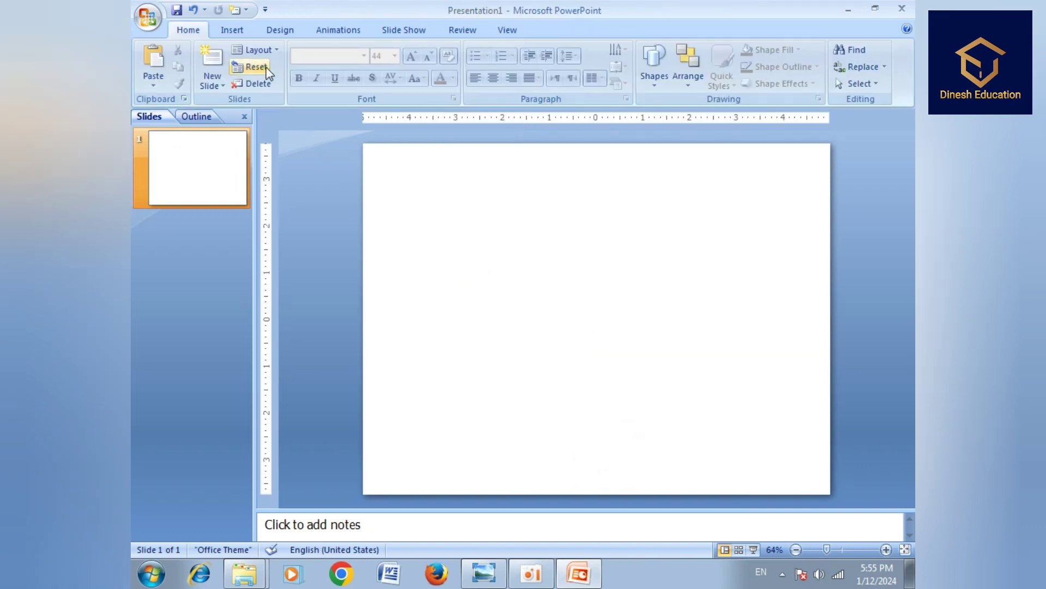
Insert a 10-column, 4-row table through the Insert Table dialog.
{"action": "left_click", "coordinate": [231, 30]}
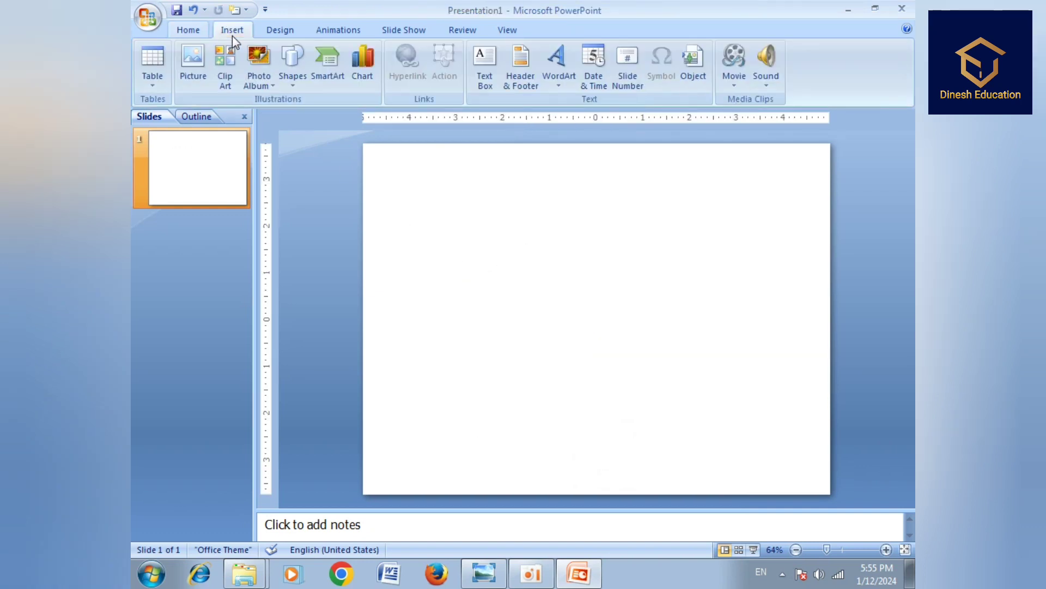
{"action": "left_click", "coordinate": [152, 70]}
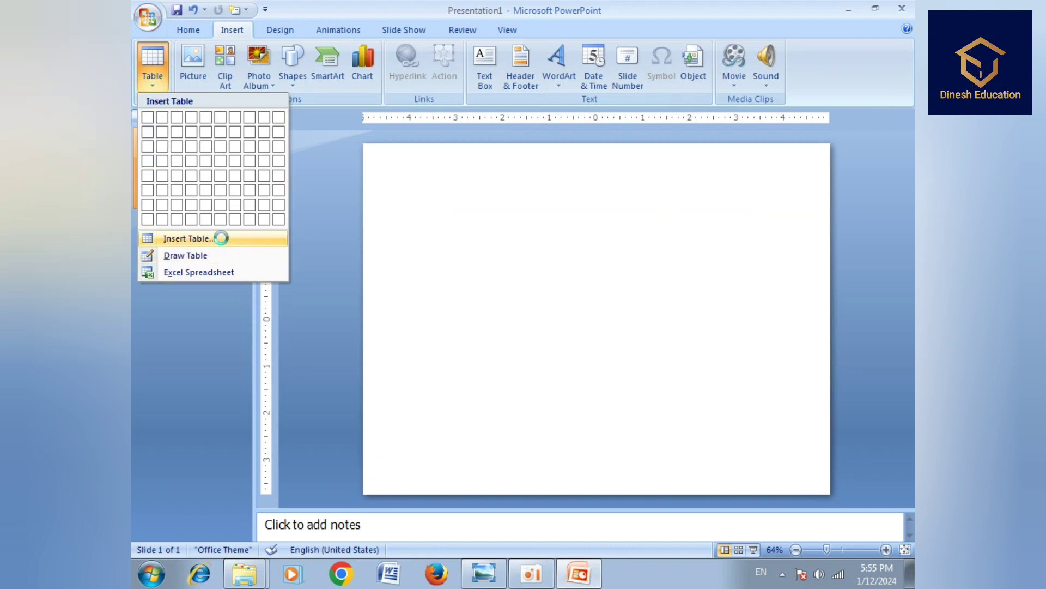
{"action": "left_click", "coordinate": [222, 238]}
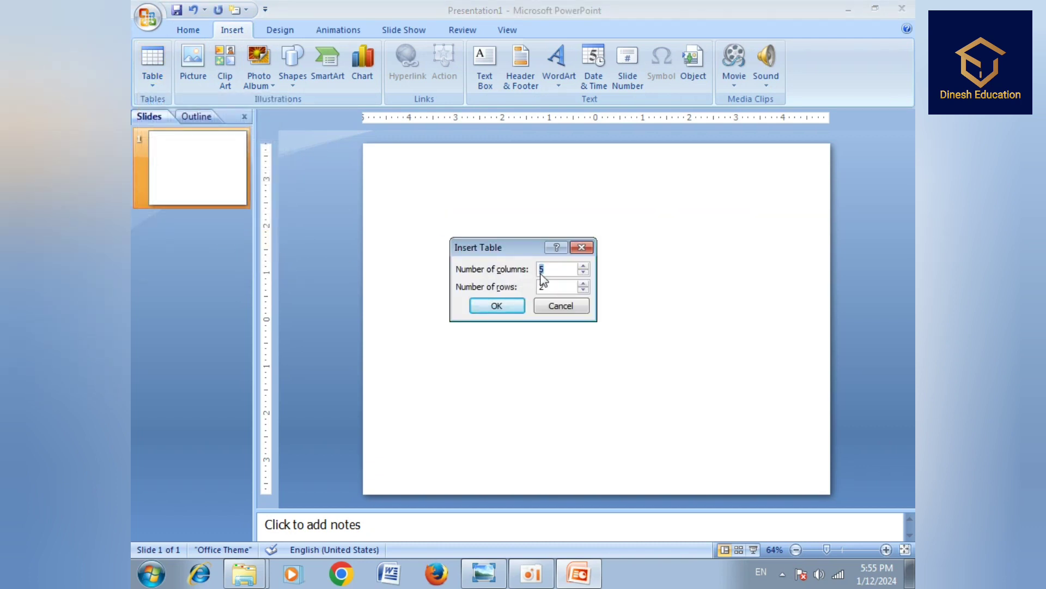
{"action": "left_click", "coordinate": [555, 271]}
{"action": "key", "text": "BackSpace"}
{"action": "key", "text": "BackSpace"}
{"action": "left_click", "coordinate": [519, 306]}
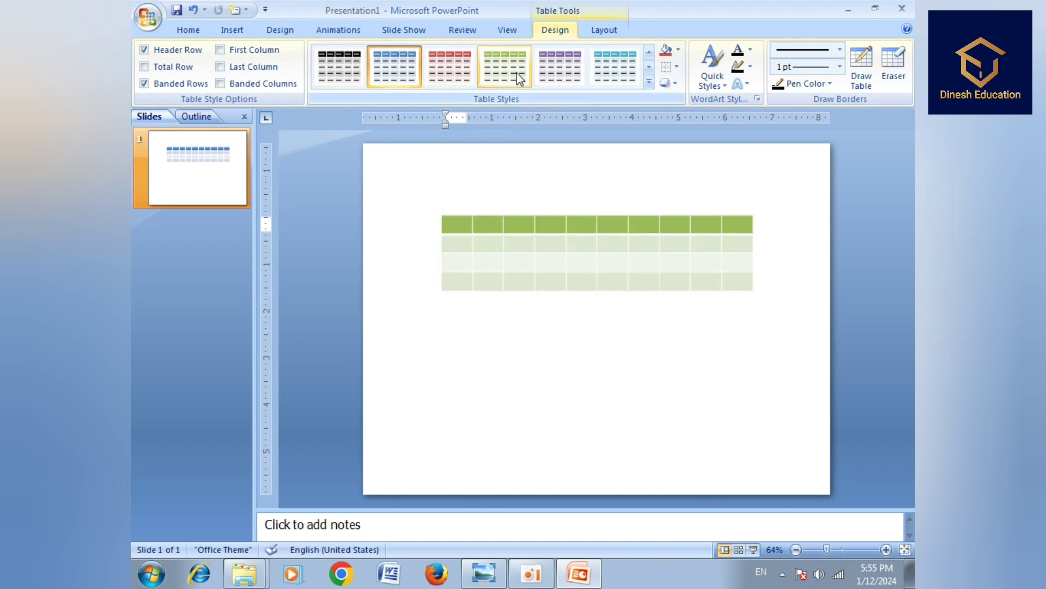
{"action": "left_click", "coordinate": [228, 30]}
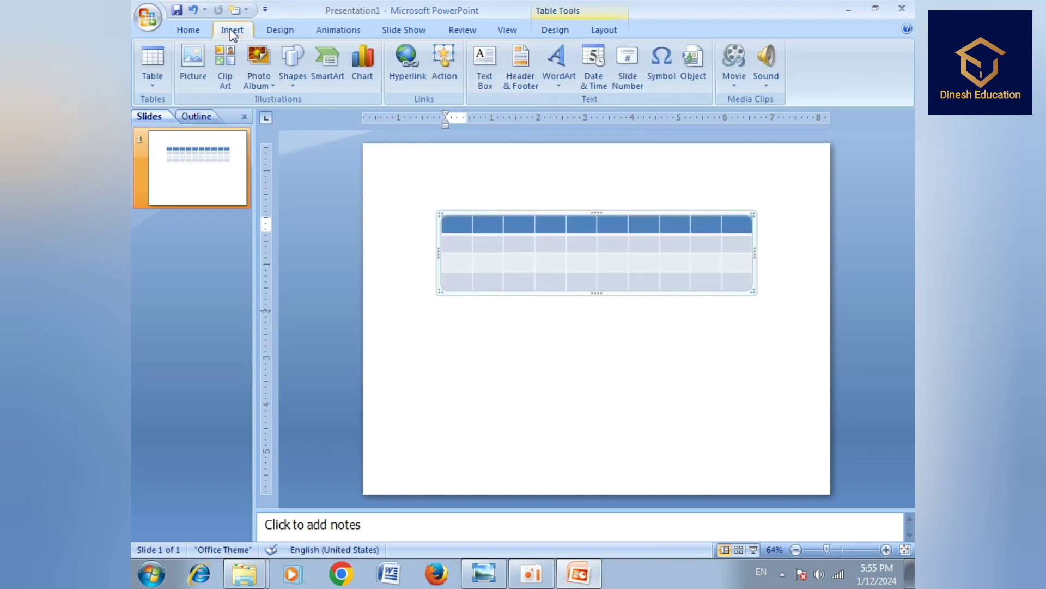
Create a 5-column, 9-row table via Insert Table to replace the previous one.
{"action": "left_click", "coordinate": [151, 67]}
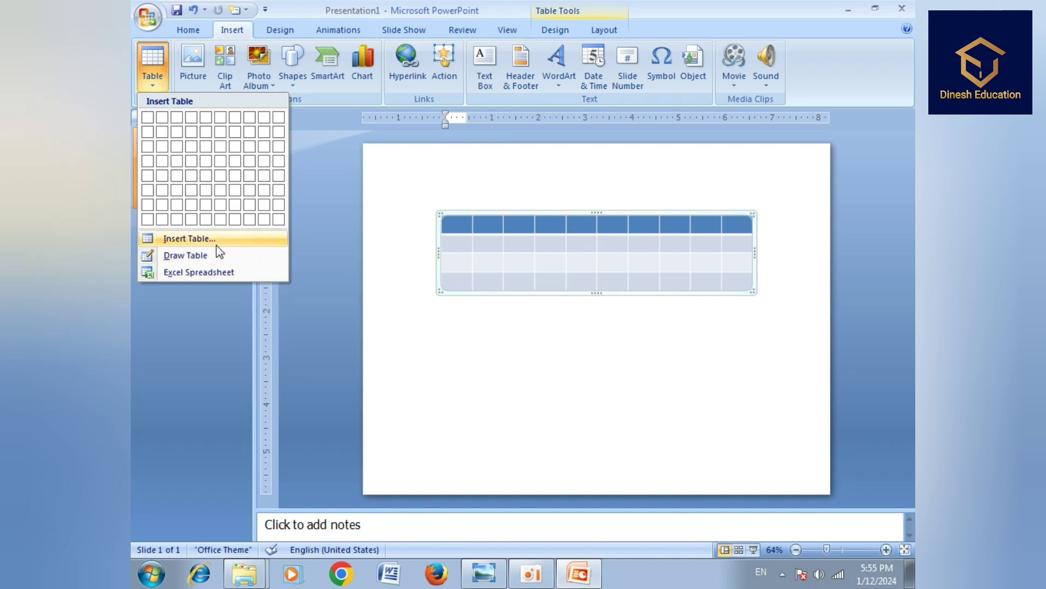
{"action": "left_click", "coordinate": [200, 240]}
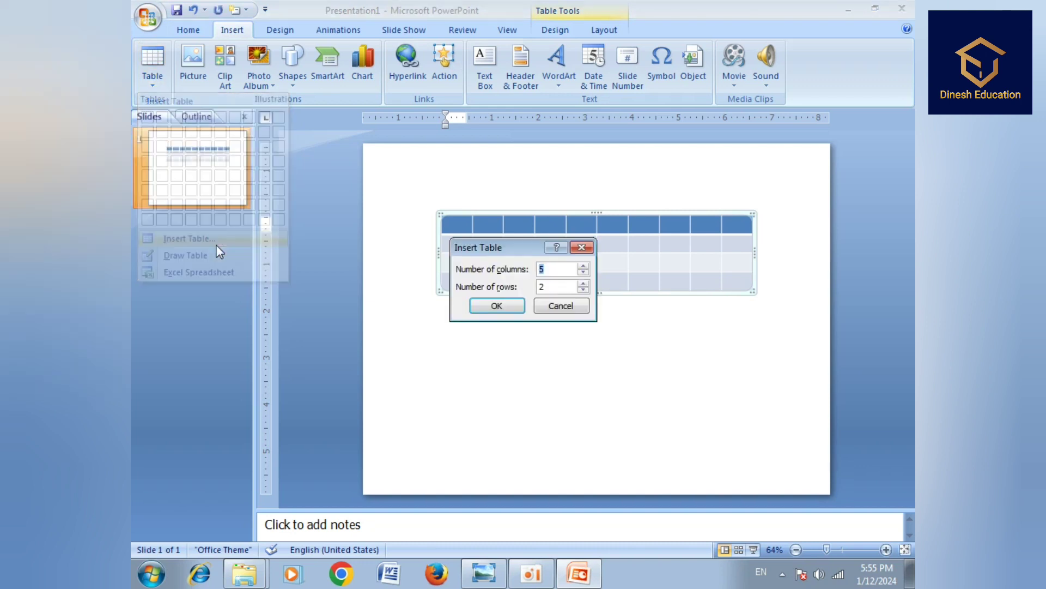
{"action": "left_click", "coordinate": [557, 282]}
{"action": "key", "text": "BackSpace"}
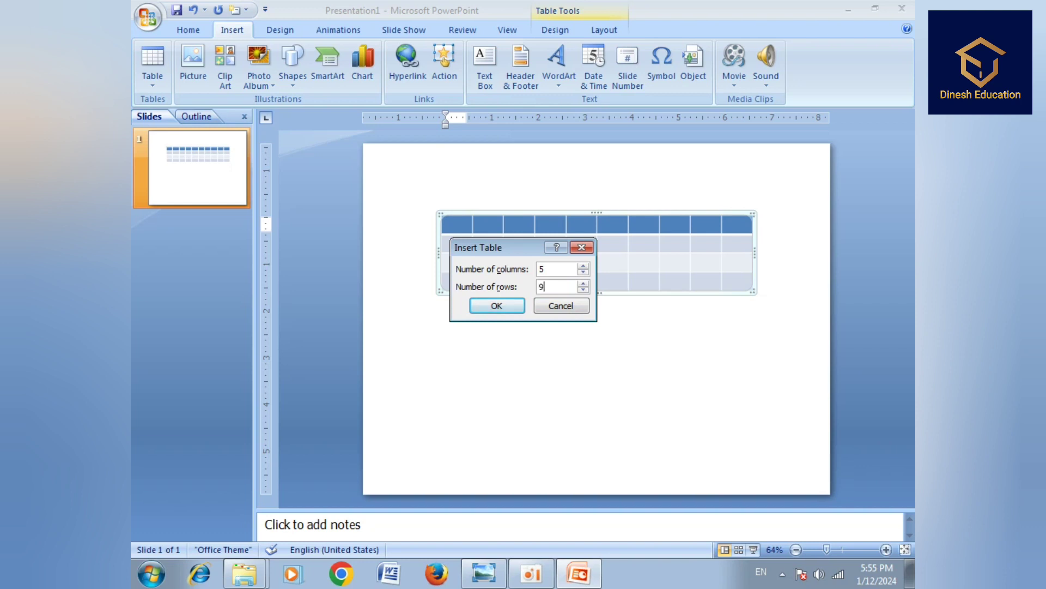
{"action": "left_click", "coordinate": [501, 306]}
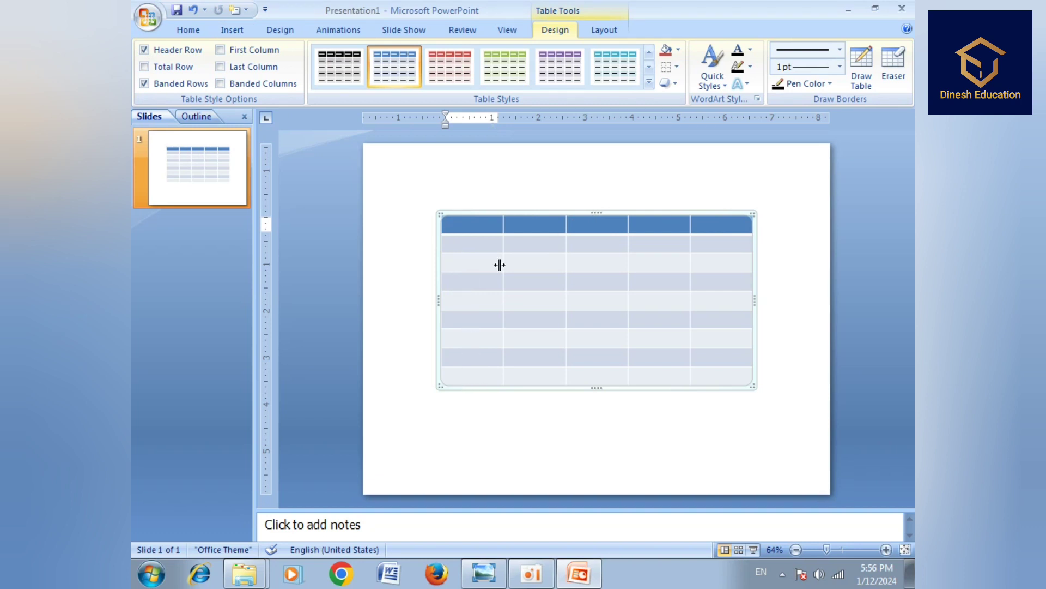
Delete the first body row, leaving the table at 5 columns by 8 rows.
{"action": "right_click", "coordinate": [778, 300]}
{"action": "key", "text": "Escape"}
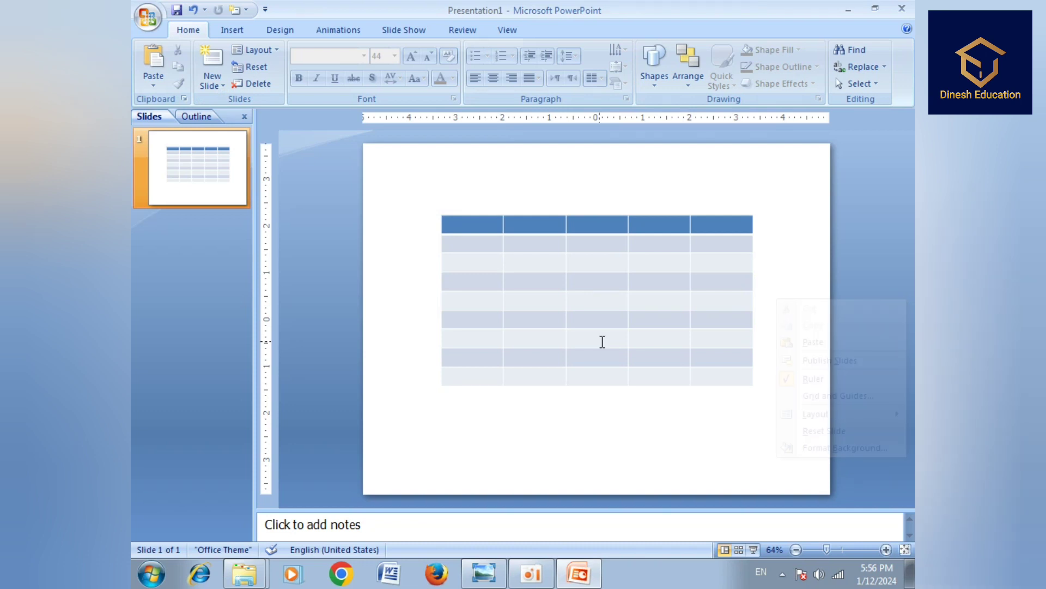
{"action": "left_click", "coordinate": [481, 240]}
{"action": "right_click", "coordinate": [477, 237]}
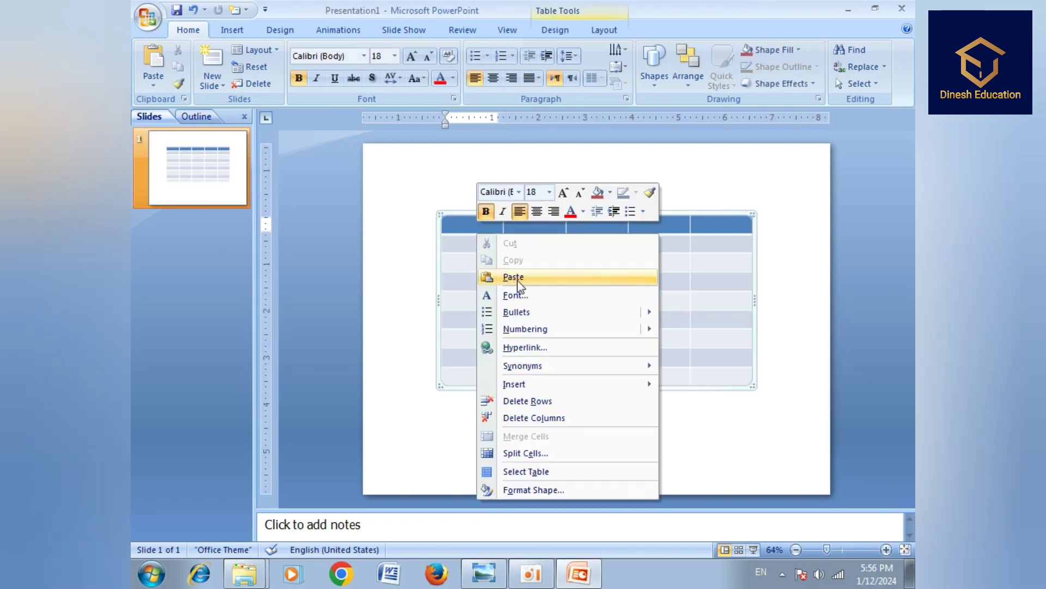
{"action": "left_click", "coordinate": [555, 402]}
Drag the table's top-left and bottom-right corners outward to enlarge it across the slide.
{"action": "left_click", "coordinate": [466, 260]}
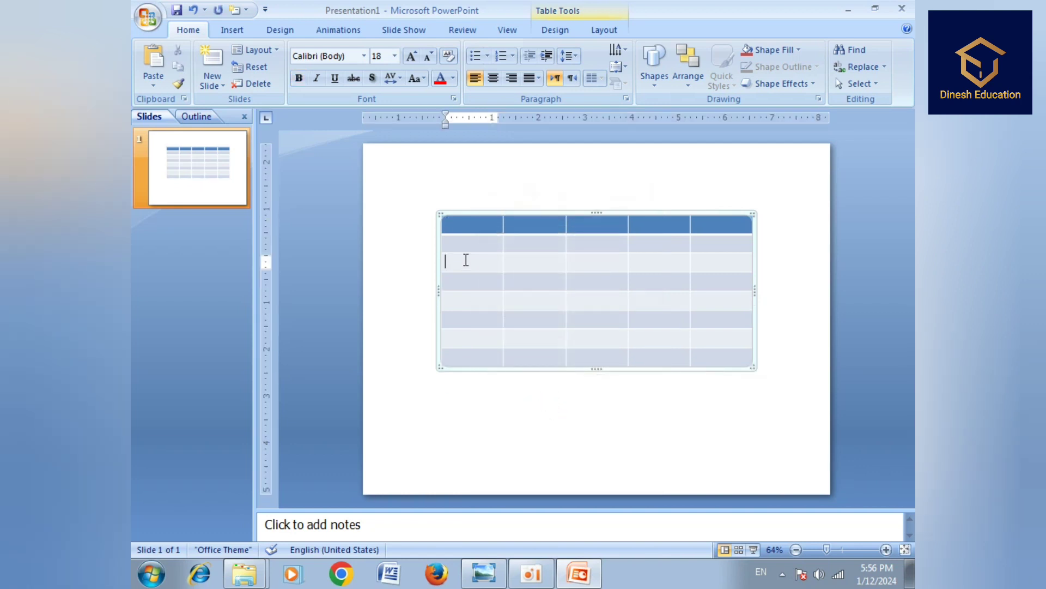
{"action": "left_click_drag", "start_coordinate": [438, 213], "coordinate": [382, 150]}
{"action": "left_click_drag", "start_coordinate": [747, 362], "coordinate": [779, 394]}
{"action": "left_click", "coordinate": [398, 174]}
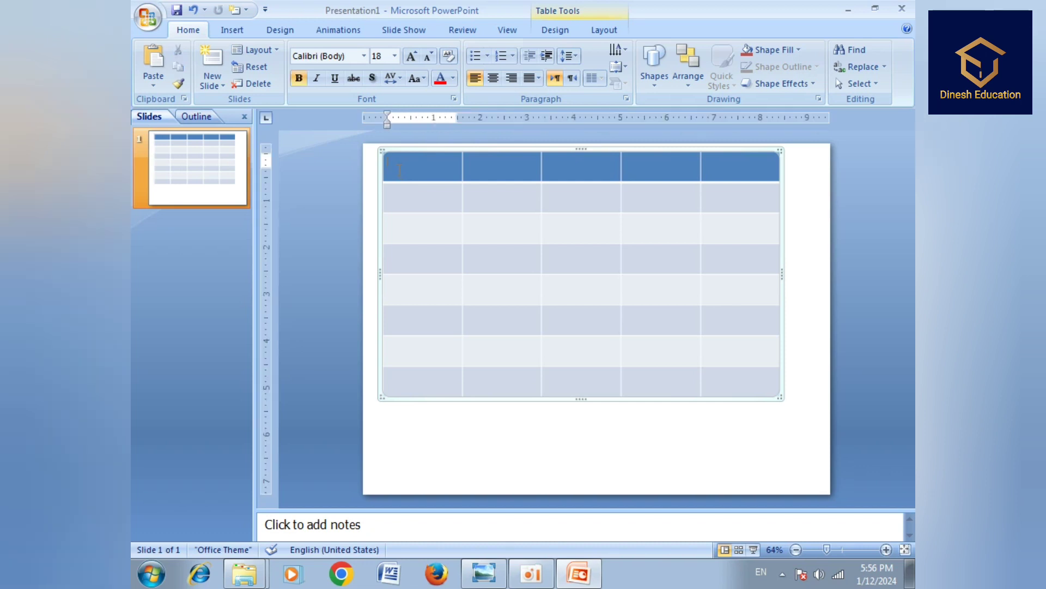
Insert a new row above the header cell's row.
{"action": "right_click", "coordinate": [398, 173]}
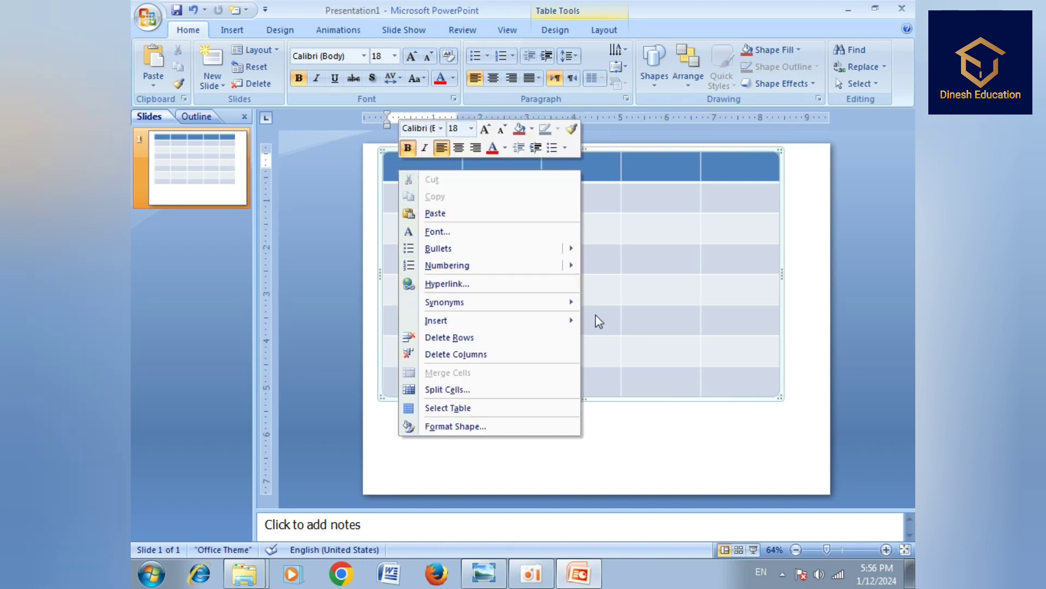
{"action": "mouse_move", "coordinate": [486, 328]}
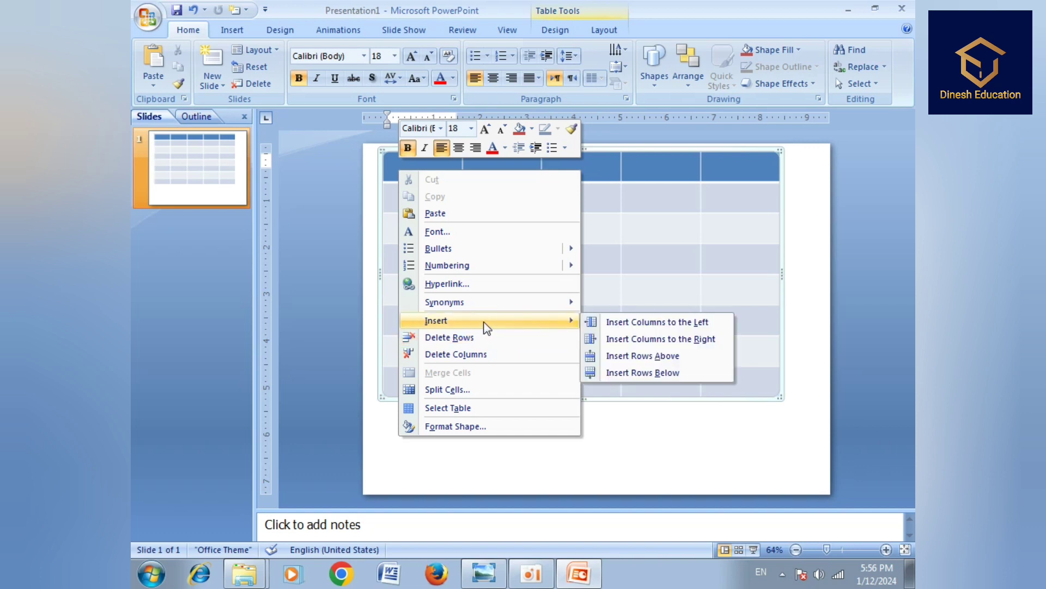
{"action": "left_click", "coordinate": [668, 355]}
Select the table frame and cut the table, leaving slide 1 empty.
{"action": "right_click", "coordinate": [668, 355]}
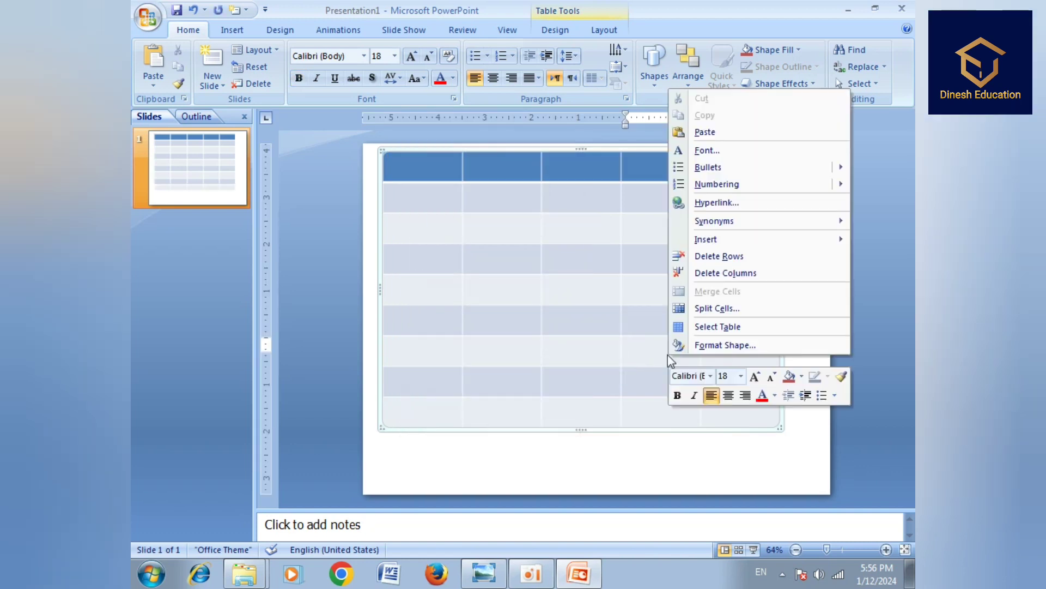
{"action": "left_click", "coordinate": [384, 146]}
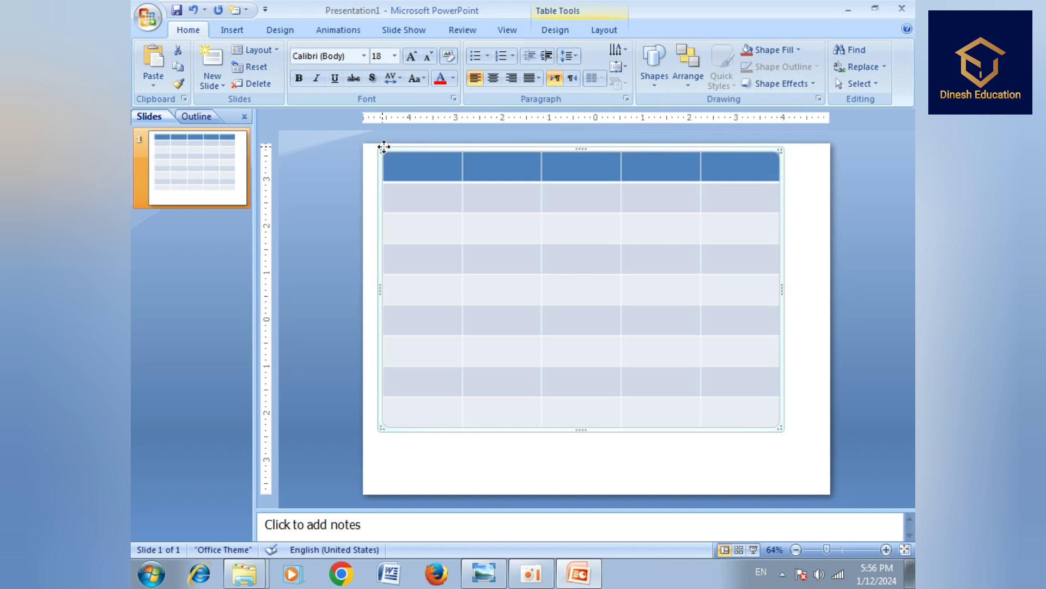
{"action": "right_click", "coordinate": [383, 146]}
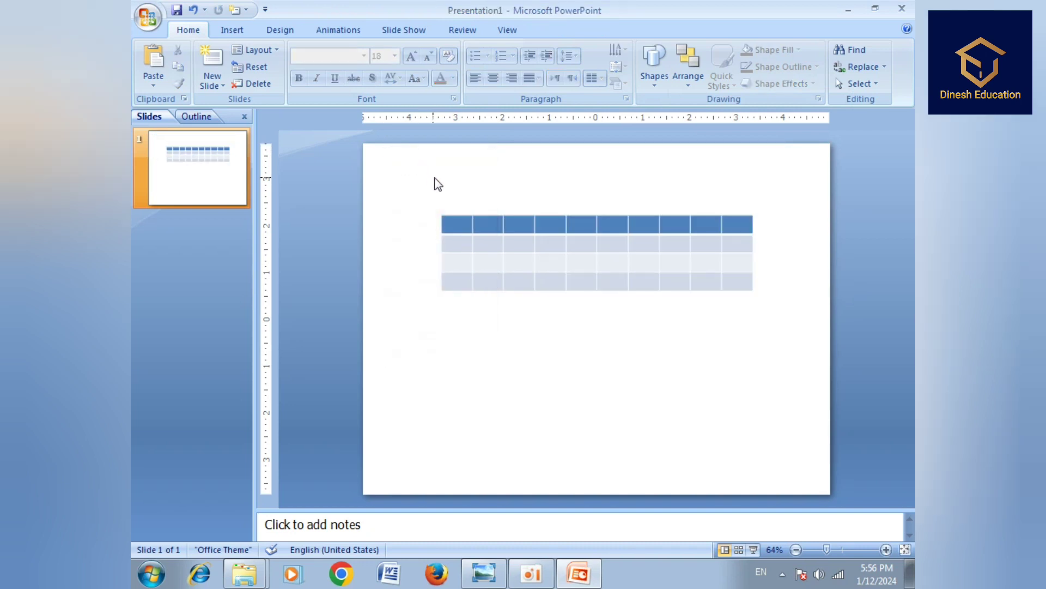
{"action": "left_click", "coordinate": [448, 224]}
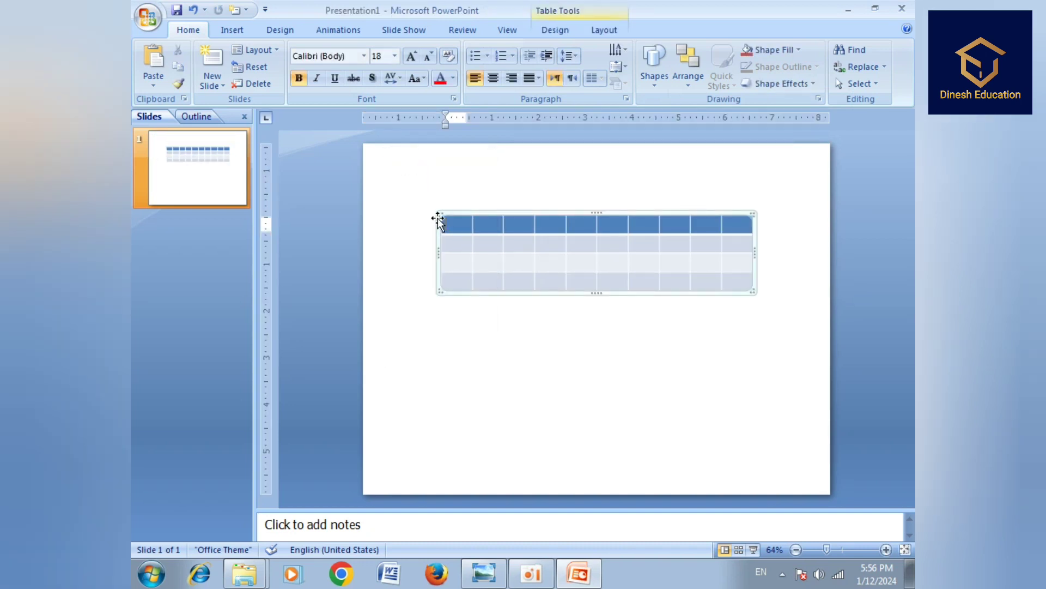
{"action": "right_click", "coordinate": [437, 218]}
{"action": "left_click", "coordinate": [468, 227]}
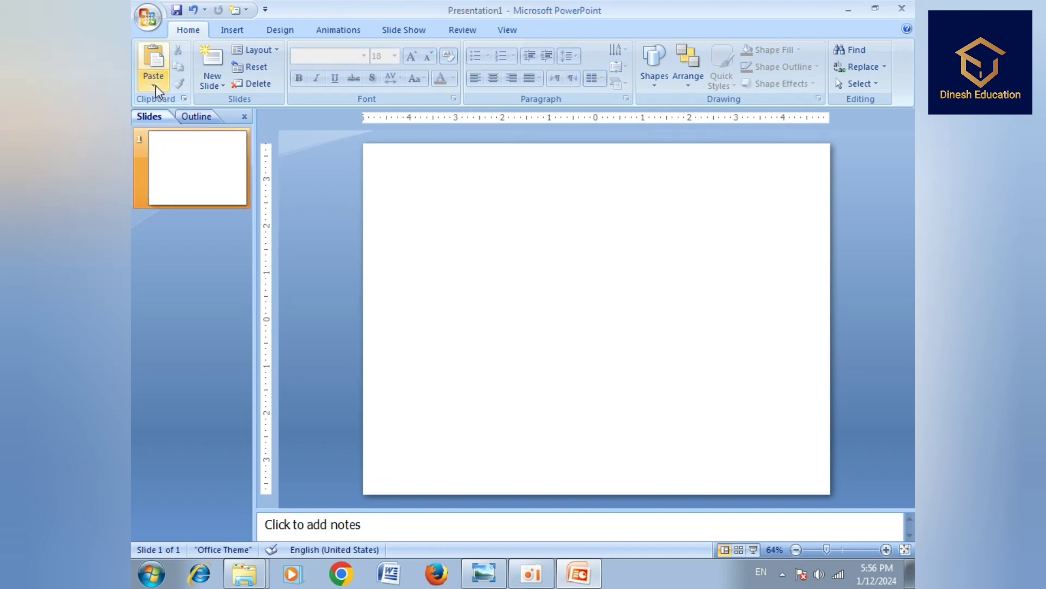
Open the Insert Table dialog and close it without inserting a table.
{"action": "left_click", "coordinate": [229, 34]}
{"action": "left_click", "coordinate": [153, 83]}
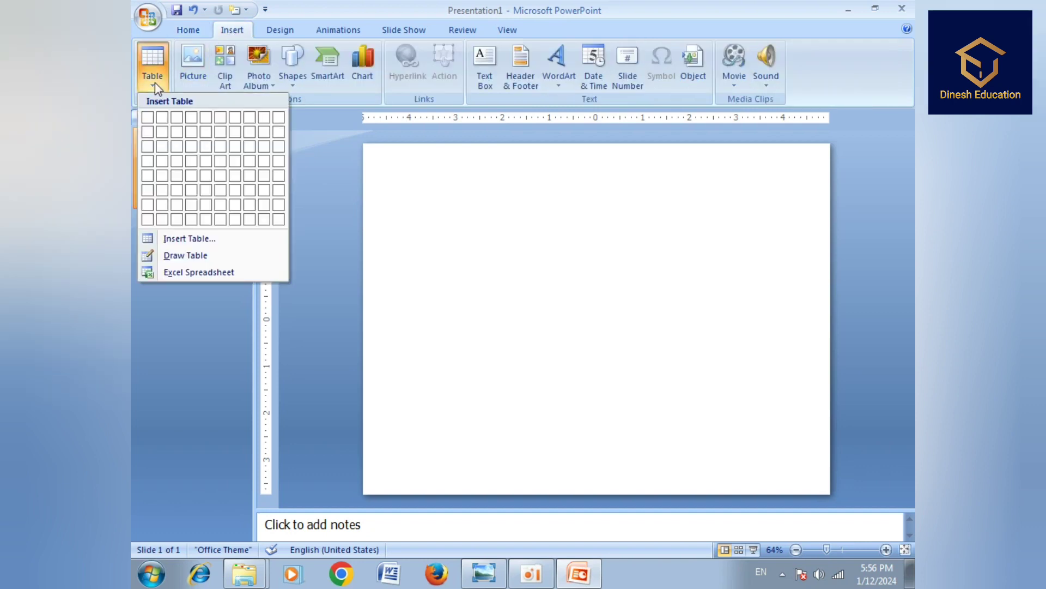
{"action": "left_click", "coordinate": [212, 240]}
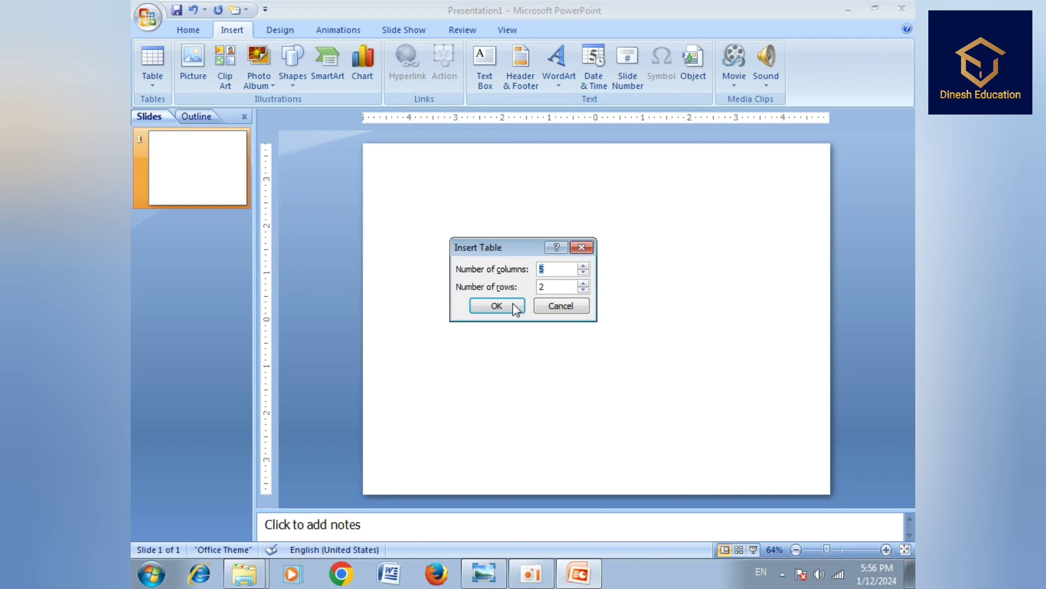
{"action": "left_click", "coordinate": [582, 247]}
Draw one large bordered table cell across most of the slide with Draw Table.
{"action": "left_click", "coordinate": [152, 79]}
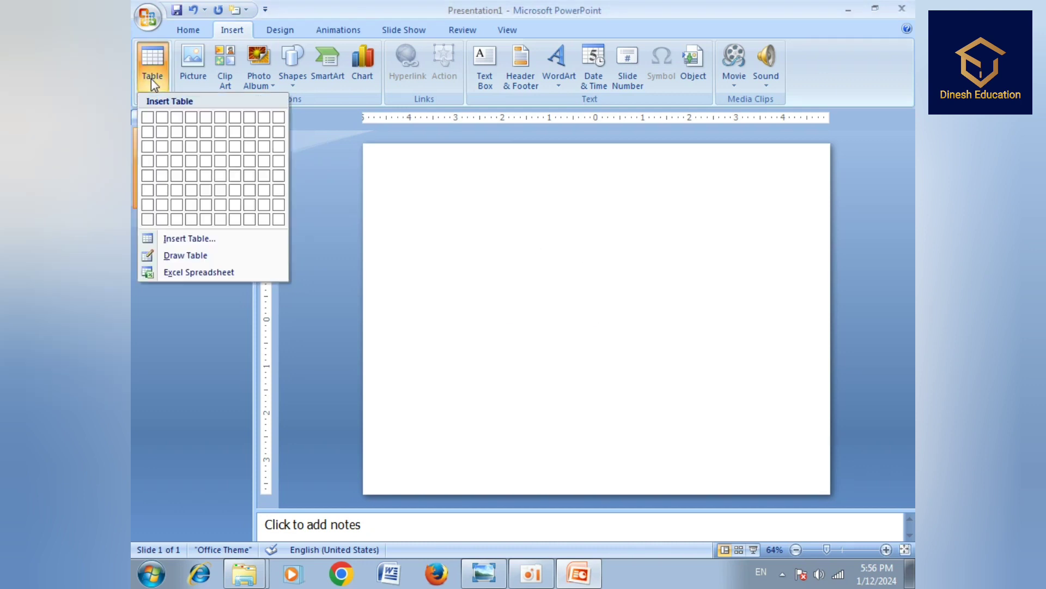
{"action": "left_click", "coordinate": [194, 254]}
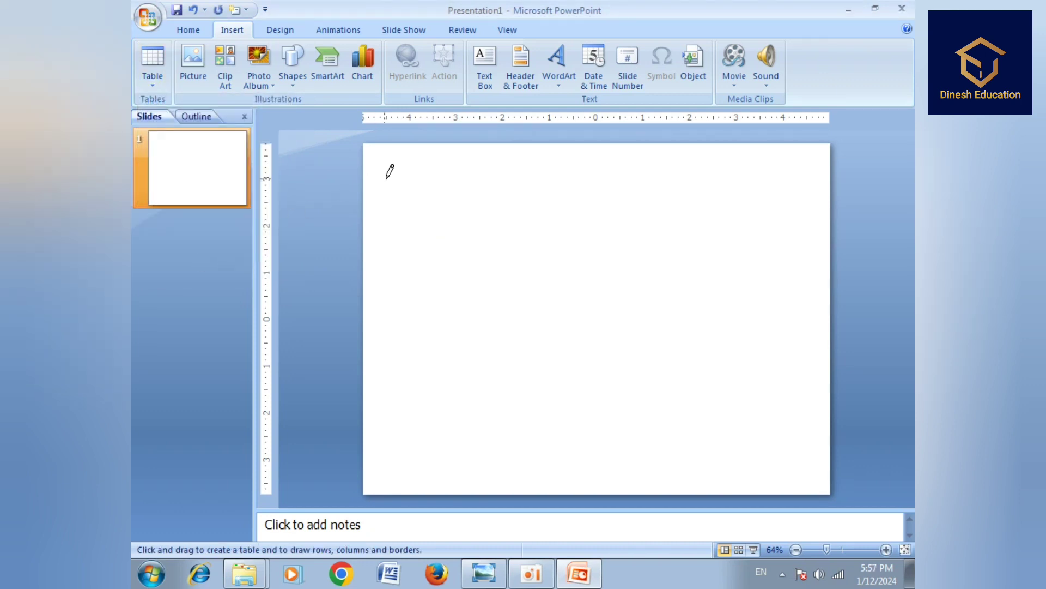
{"action": "mouse_move", "coordinate": [402, 171]}
{"action": "left_mouse_down"}
{"action": "mouse_move", "coordinate": [421, 357]}
{"action": "mouse_move", "coordinate": [531, 418]}
{"action": "mouse_move", "coordinate": [794, 418]}
{"action": "mouse_move", "coordinate": [808, 432]}
{"action": "left_mouse_up"}
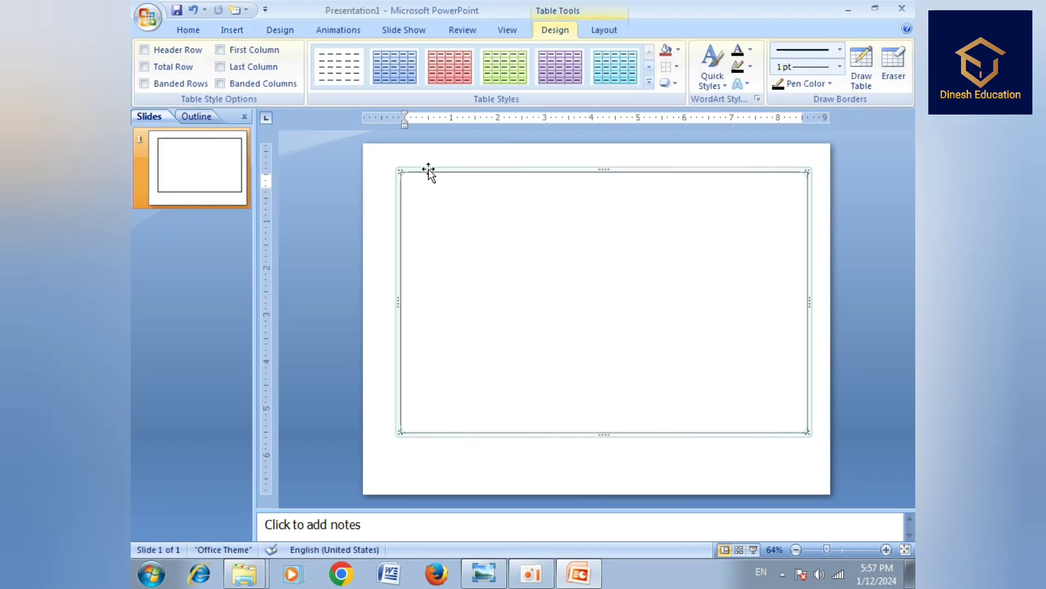
{"action": "left_click_drag", "start_coordinate": [430, 170], "coordinate": [424, 171]}
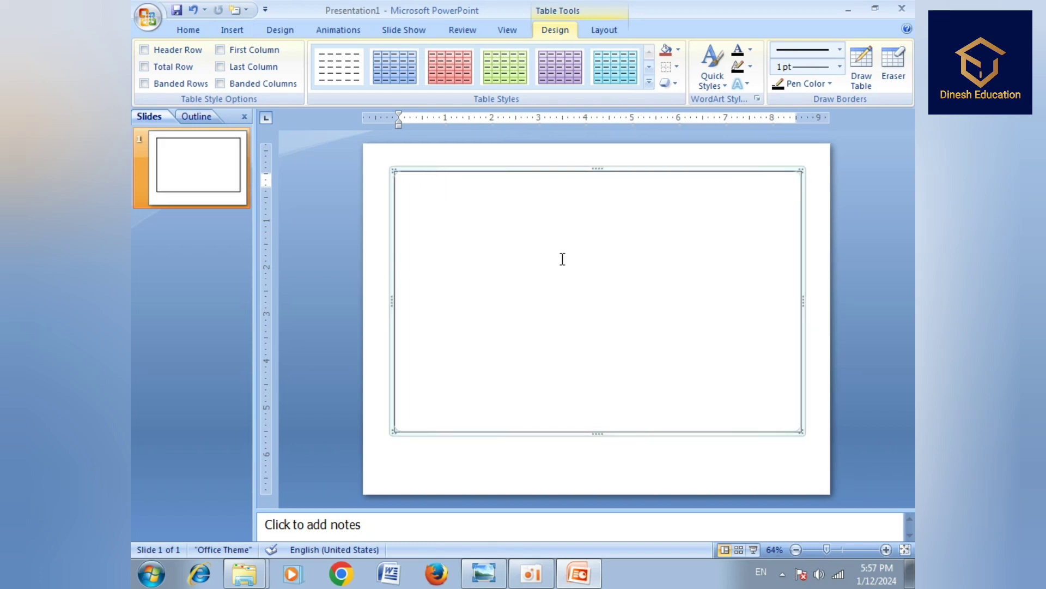
{"action": "left_click", "coordinate": [301, 160]}
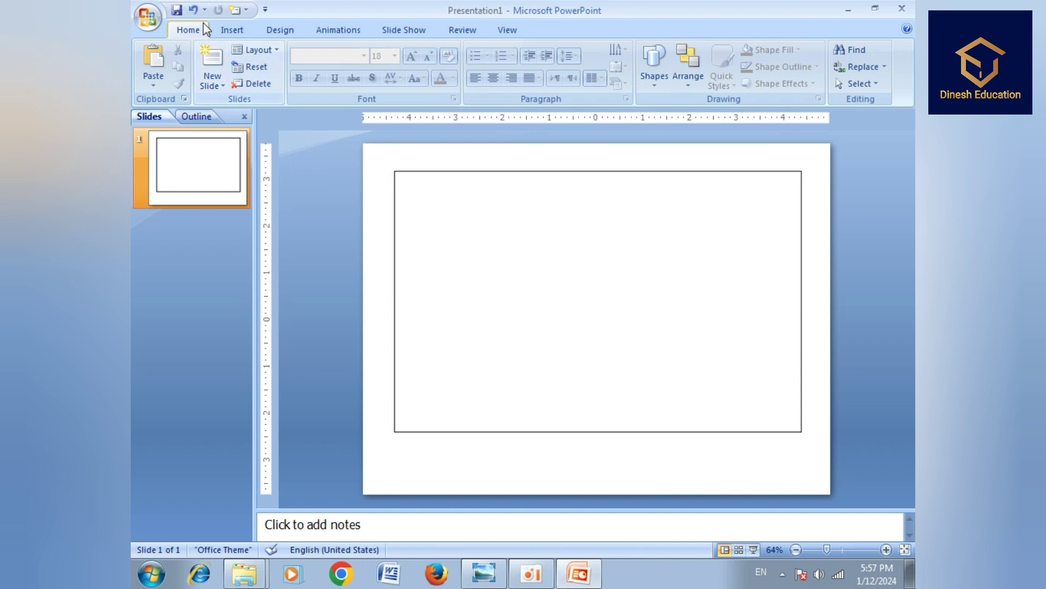
{"action": "left_click", "coordinate": [222, 32]}
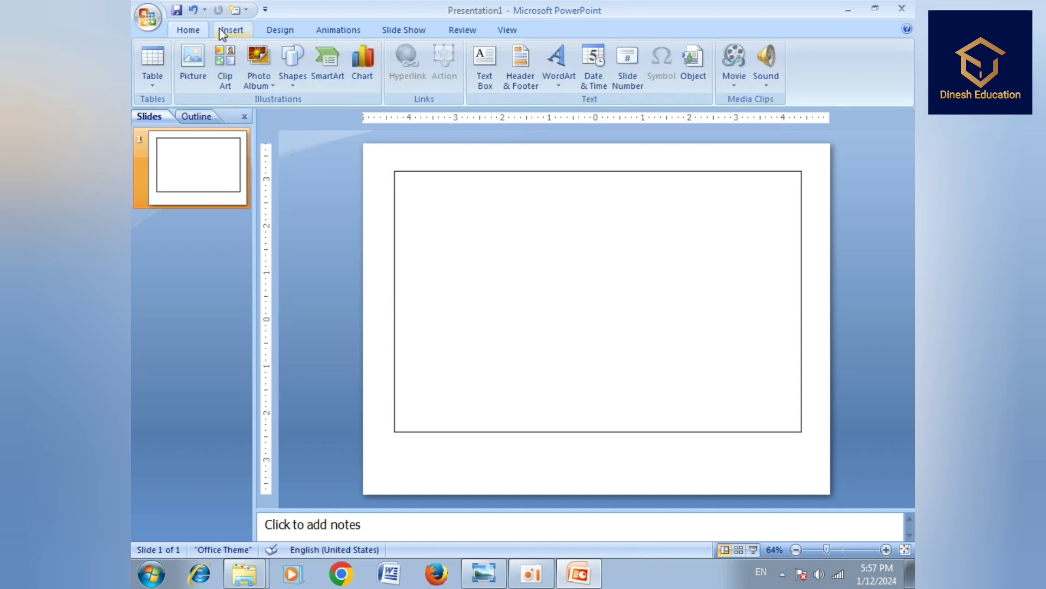
Use Draw Table to draw additional cell lines inside the large bordered box.
{"action": "left_click", "coordinate": [163, 83]}
{"action": "left_click", "coordinate": [190, 255]}
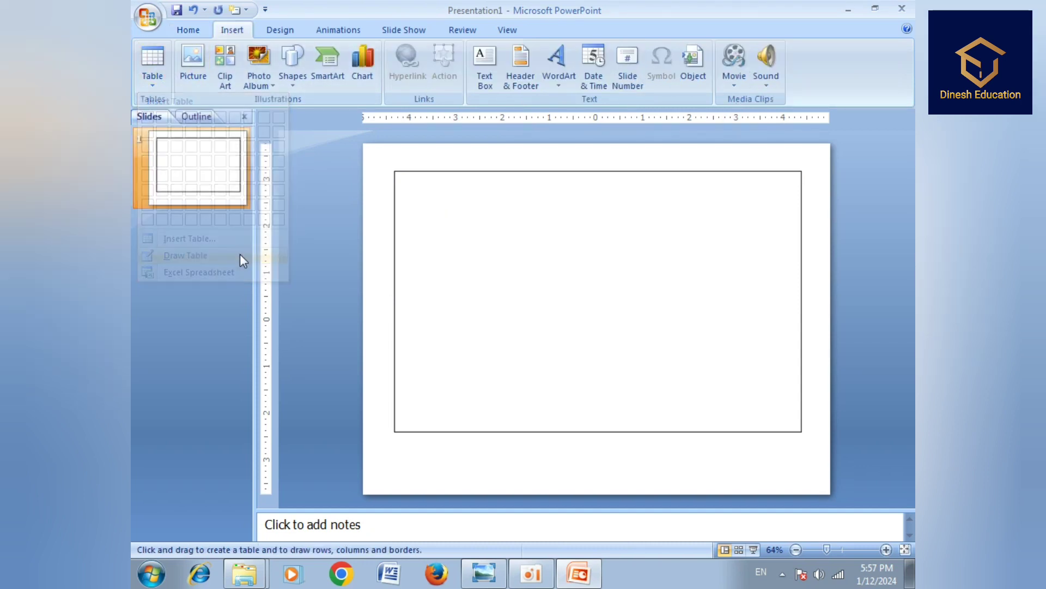
{"action": "left_click_drag", "start_coordinate": [396, 197], "coordinate": [452, 196]}
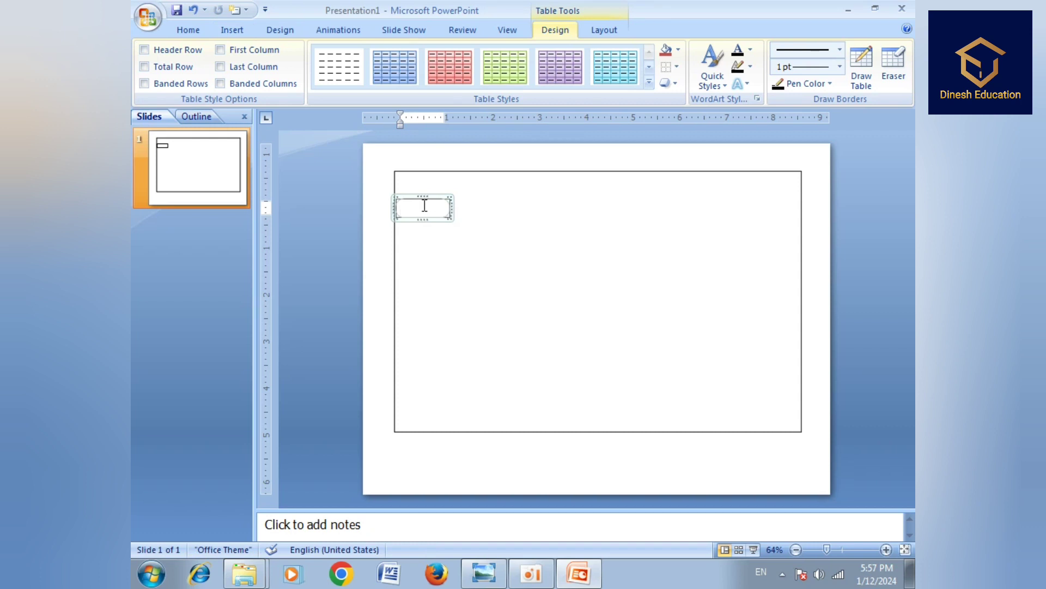
{"action": "mouse_move", "coordinate": [427, 217]}
{"action": "left_mouse_down"}
{"action": "mouse_move", "coordinate": [474, 227]}
{"action": "mouse_move", "coordinate": [505, 369]}
{"action": "left_mouse_up"}
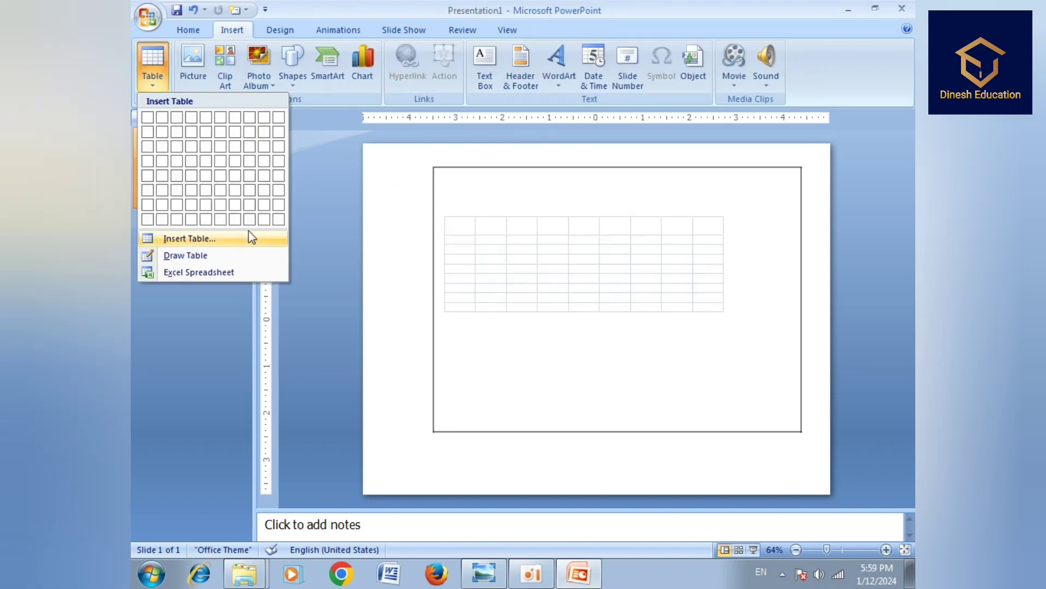
Insert an Excel Spreadsheet table and drag its corner to roughly 20 rows by 11 columns.
{"action": "left_click", "coordinate": [240, 272]}
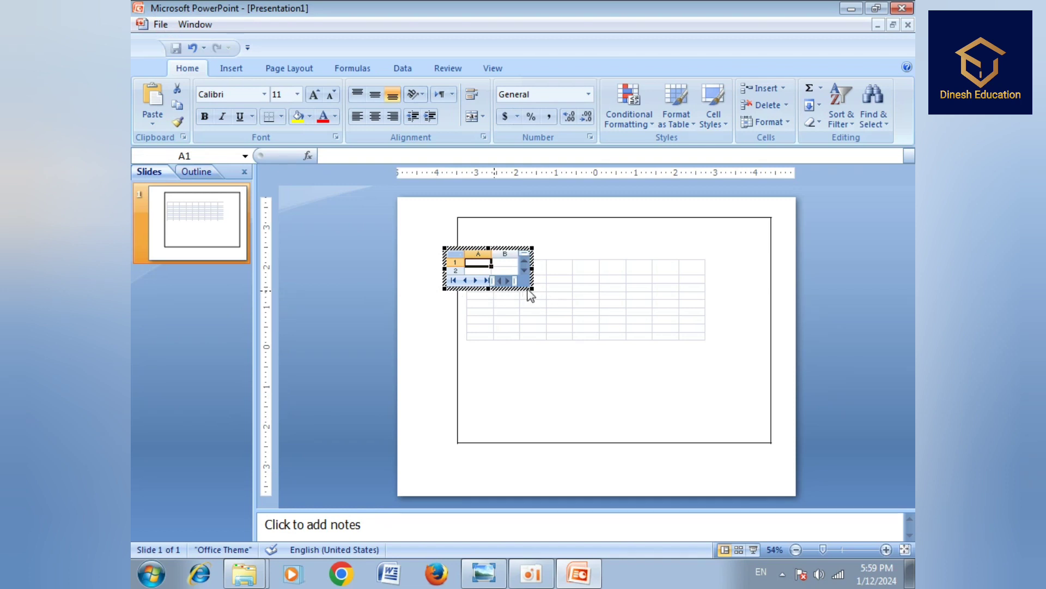
{"action": "left_click_drag", "start_coordinate": [532, 288], "coordinate": [206, 519]}
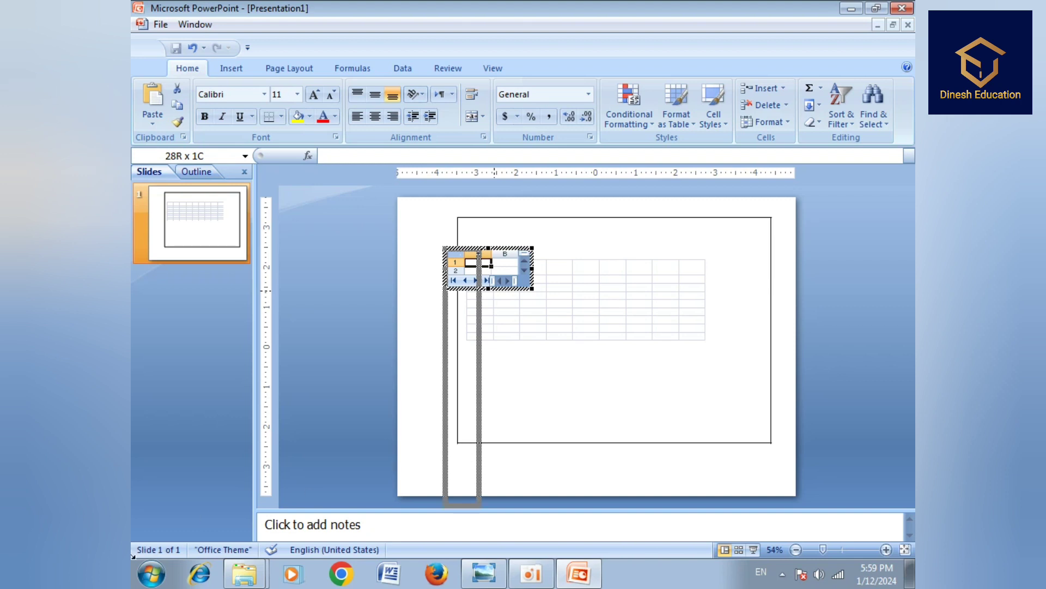
{"action": "left_click_drag", "start_coordinate": [136, 570], "coordinate": [781, 443]}
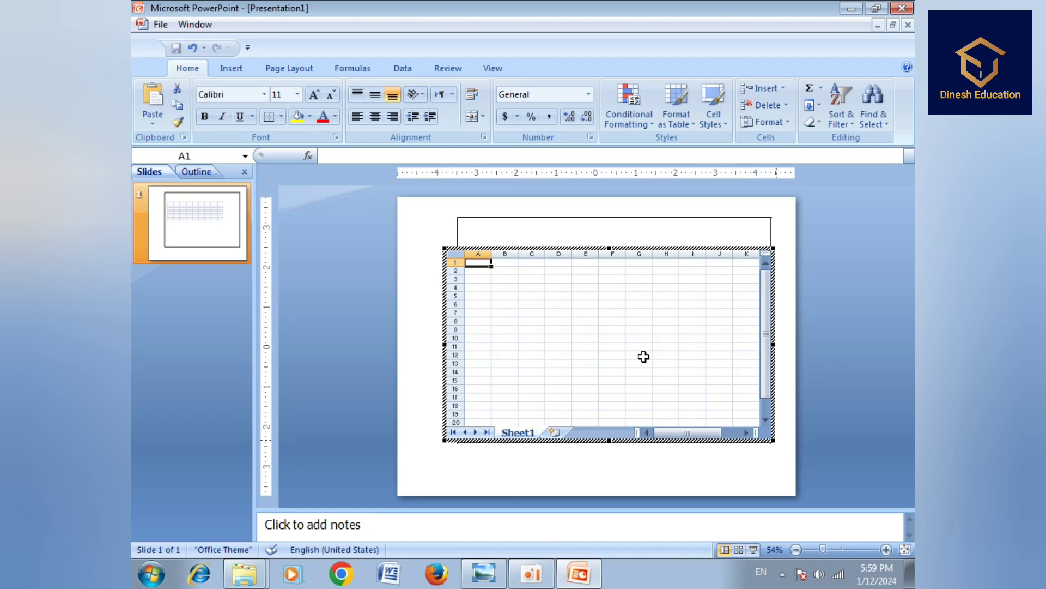
Exit worksheet editing back to the slide, deselect the embedded grid, and dismiss the Table menu.
{"action": "left_click", "coordinate": [513, 280]}
{"action": "left_click", "coordinate": [475, 258]}
{"action": "left_click", "coordinate": [424, 238]}
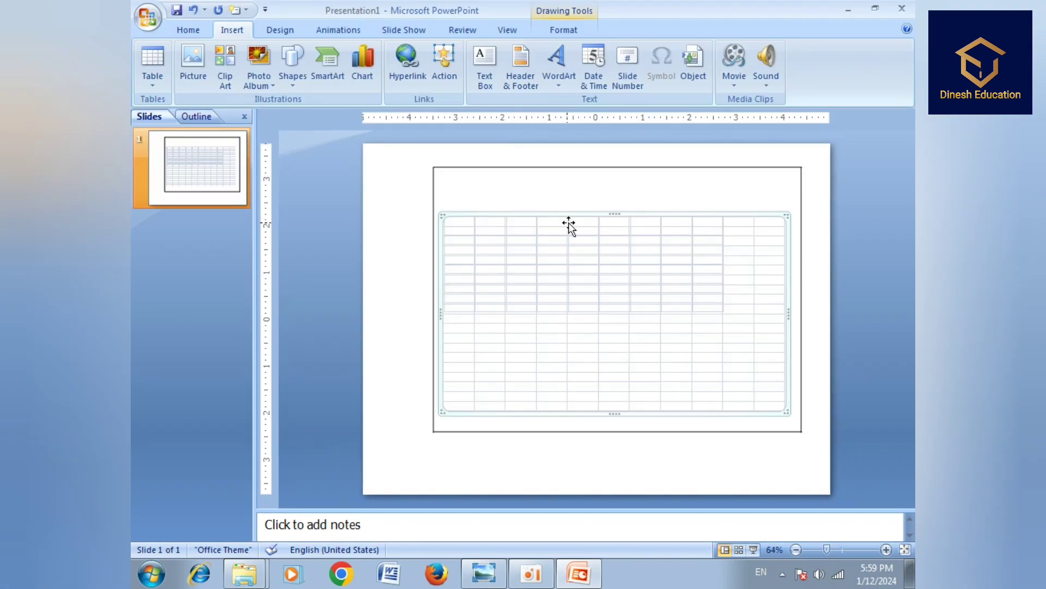
{"action": "left_click", "coordinate": [335, 179]}
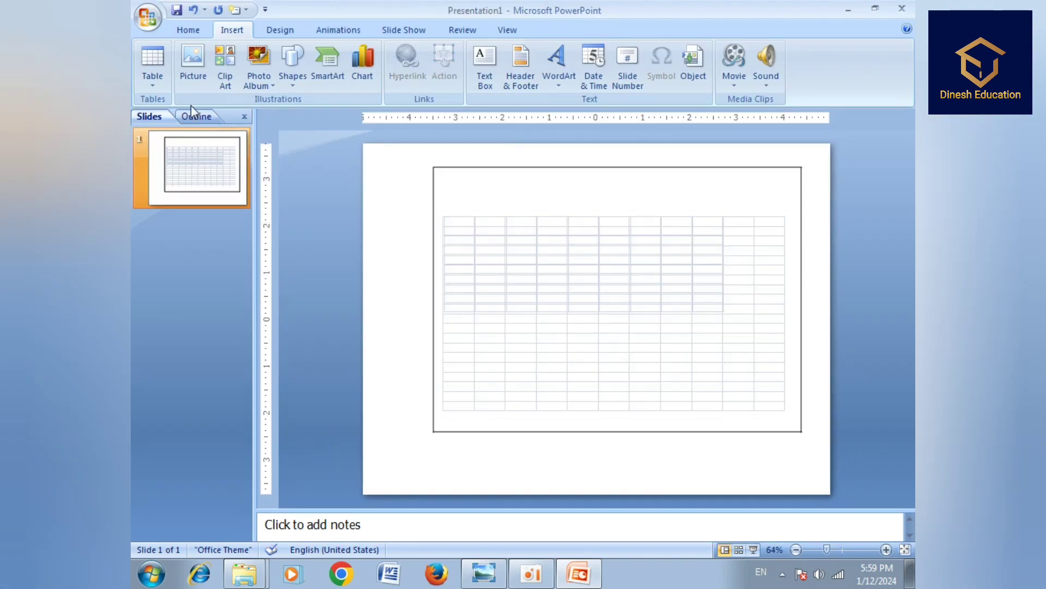
{"action": "left_click", "coordinate": [155, 83]}
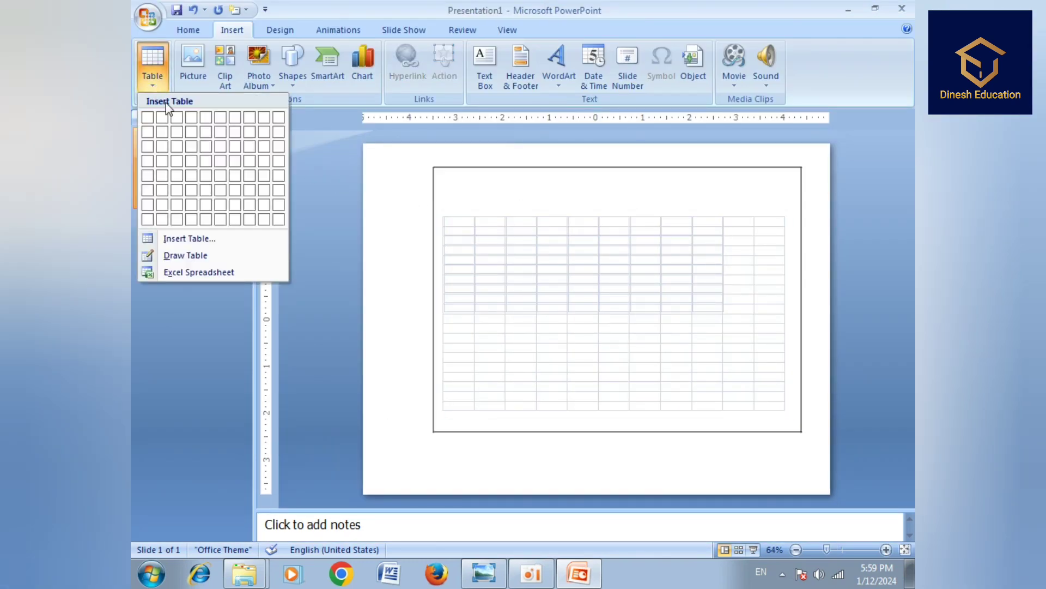
{"action": "left_click", "coordinate": [369, 218]}
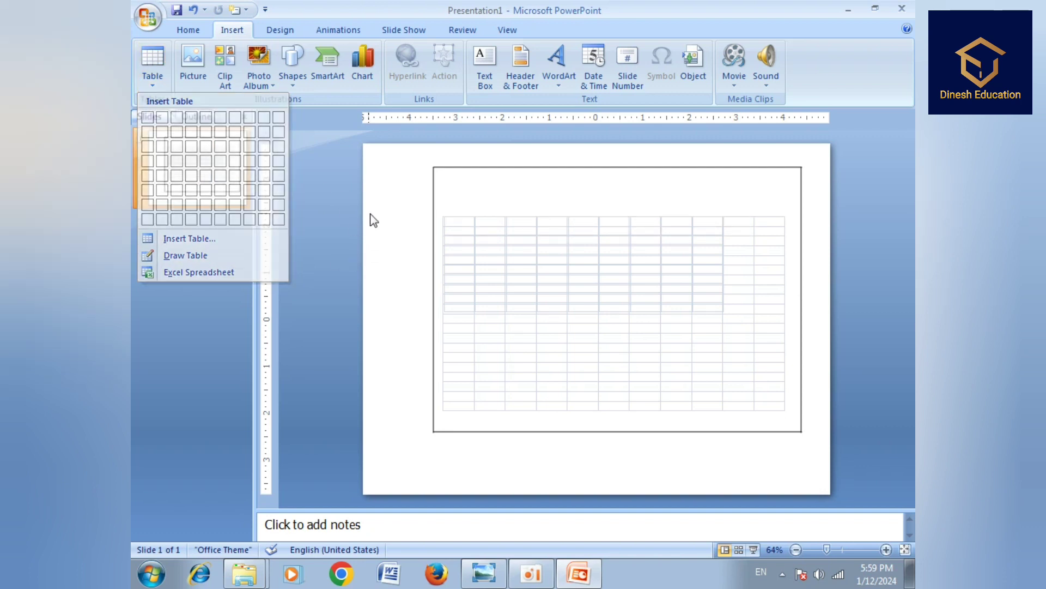